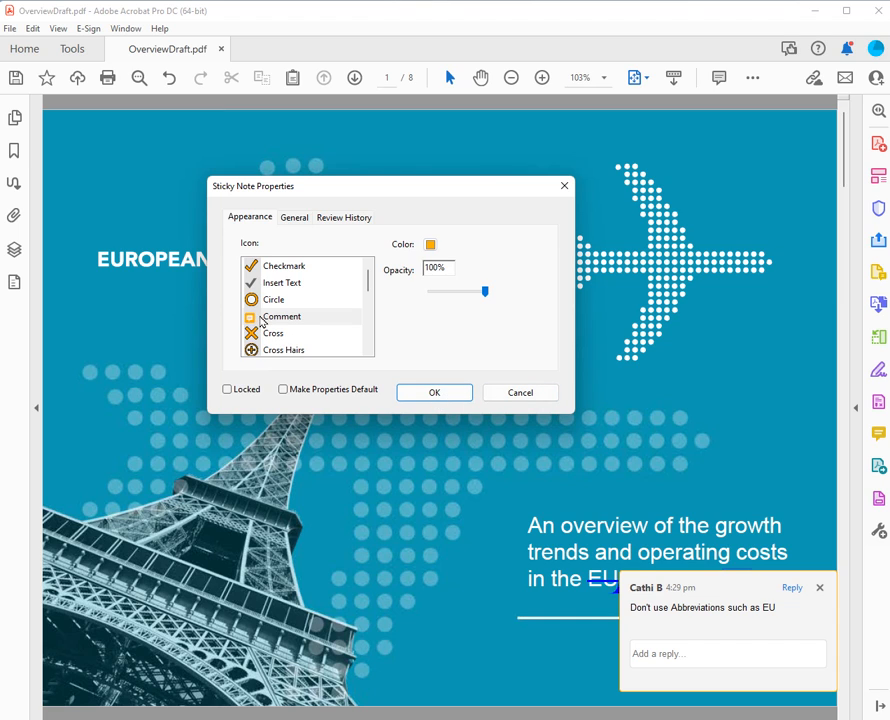
- Set the sticky note's icon to Help
mouse_move(368, 284)
mouse_down()
mouse_move(370, 354)
mouse_move(382, 281)
mouse_up()
mouse_move(367, 289)
mouse_down()
mouse_move(372, 349)
mouse_move(382, 280)
mouse_up()
scroll(292, 305, down, 2)
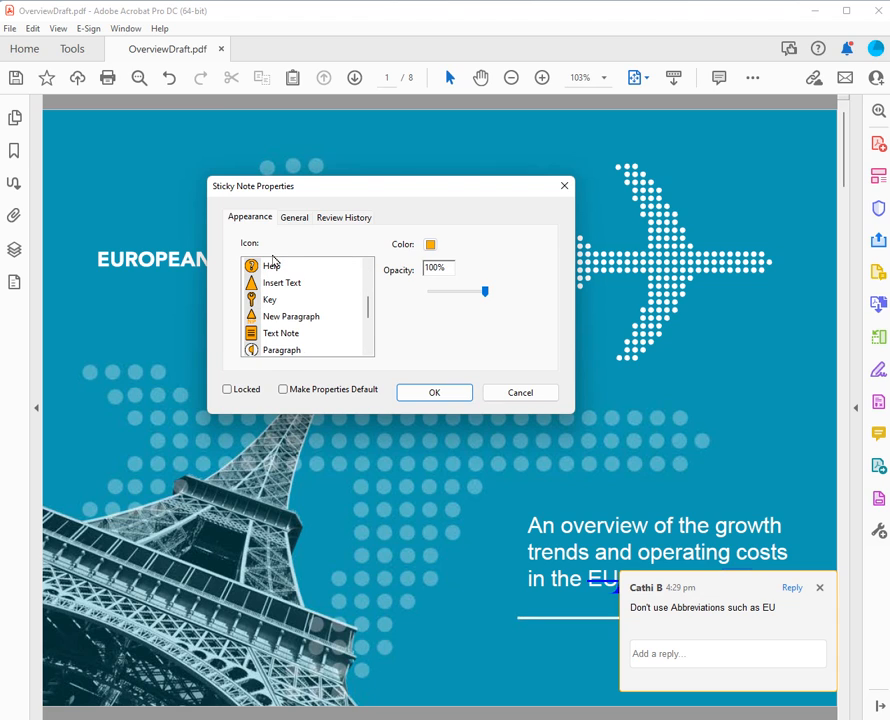
click(252, 268)
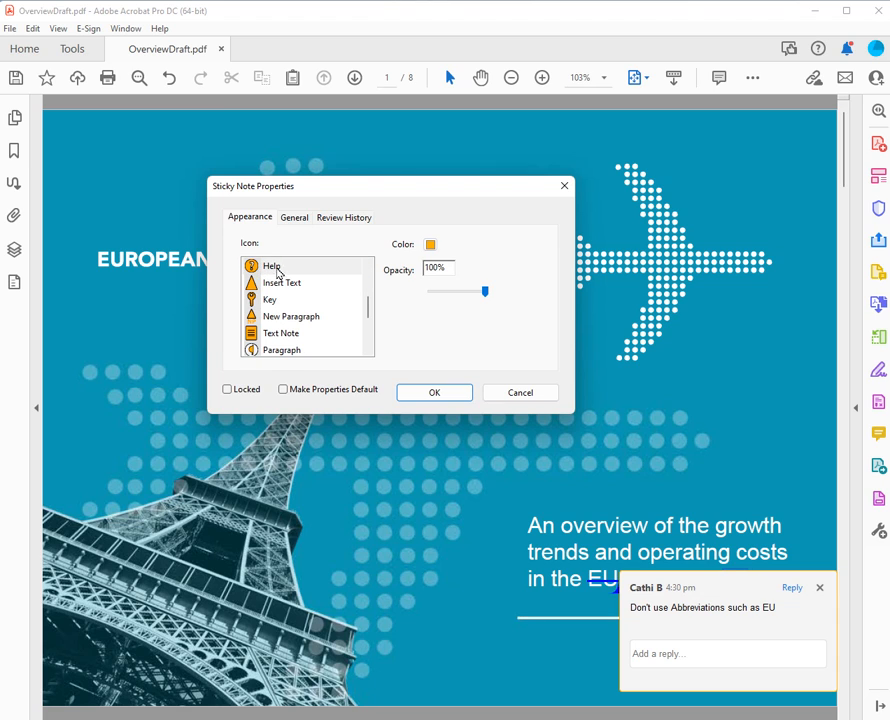
drag(368, 306, 400, 290)
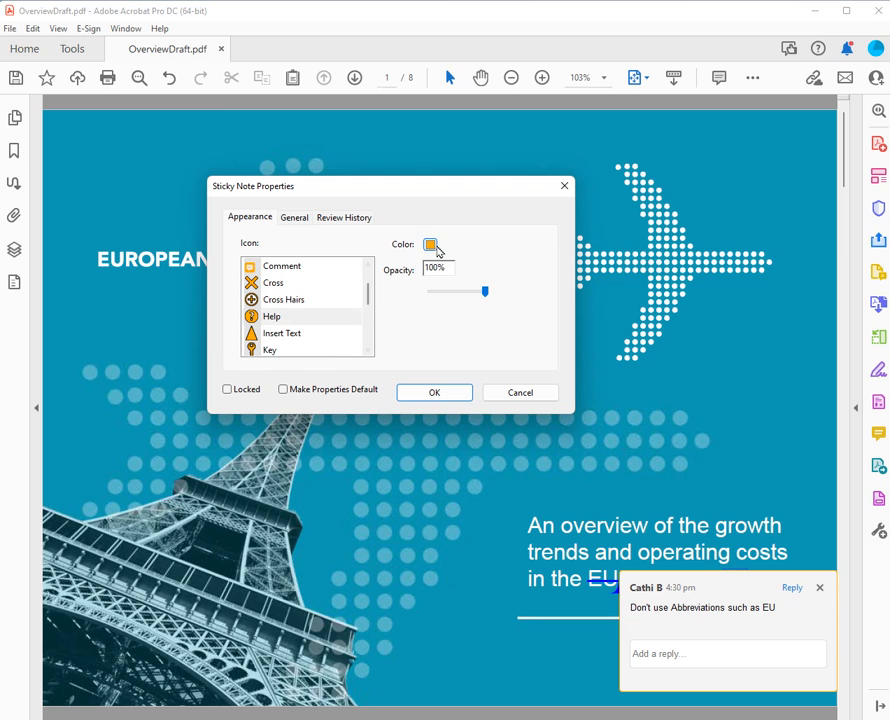
- Set the sticky note's colour to red, keep the Help icon selected, and apply the properties
click(434, 248)
click(430, 285)
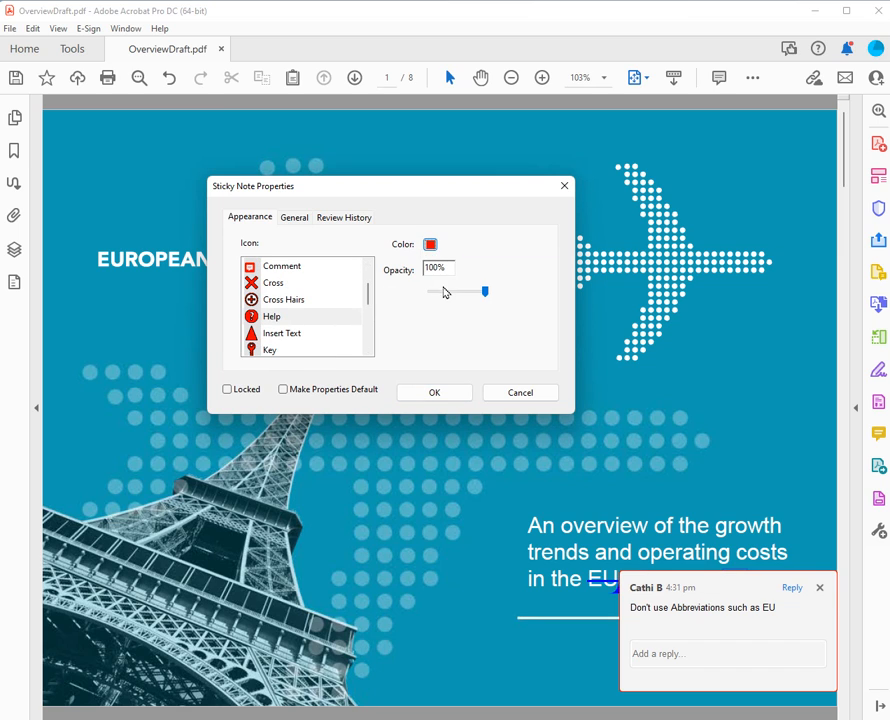
click(277, 319)
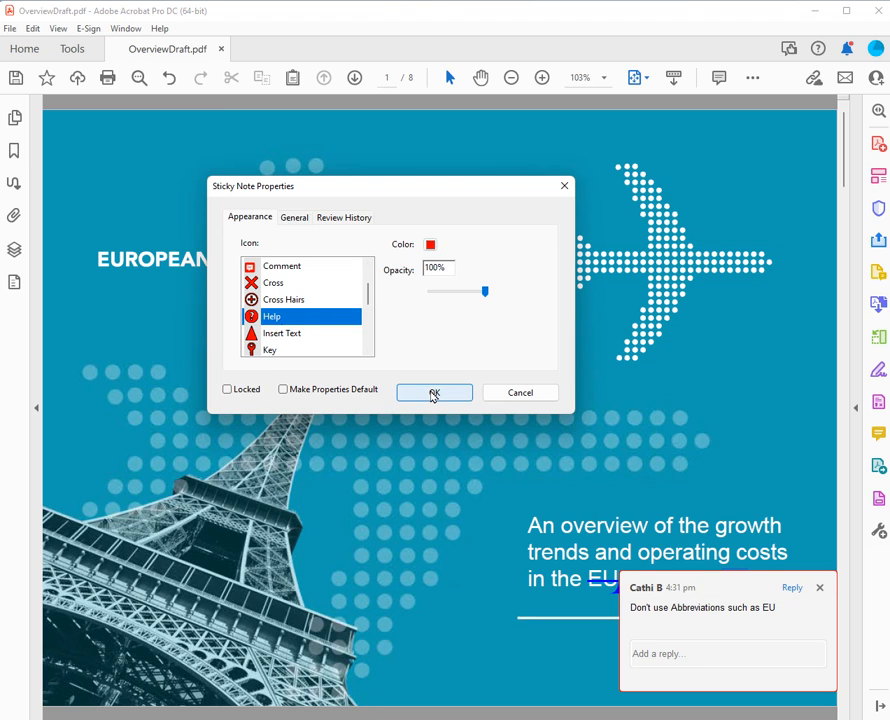
click(433, 393)
click(760, 457)
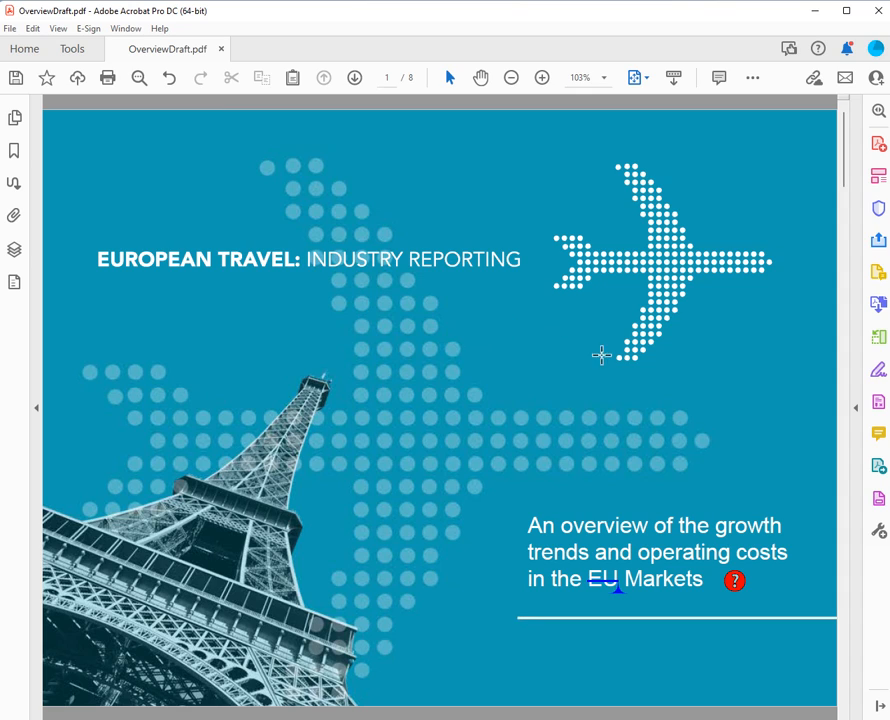
- Open the red sticky note beside "EU Markets" and start editing its comment text
click(735, 578)
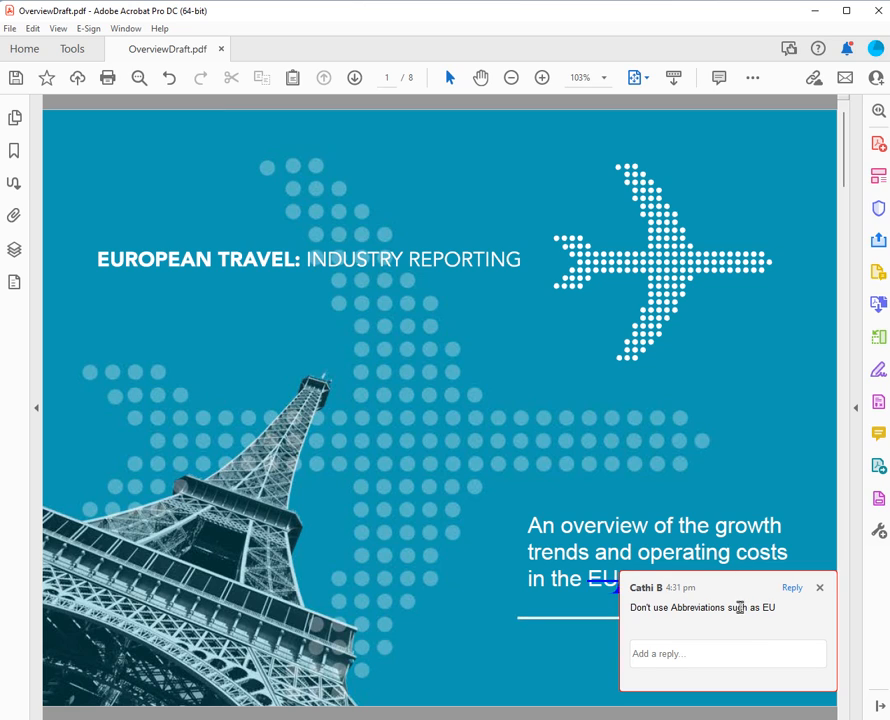
click(735, 608)
double_click(735, 608)
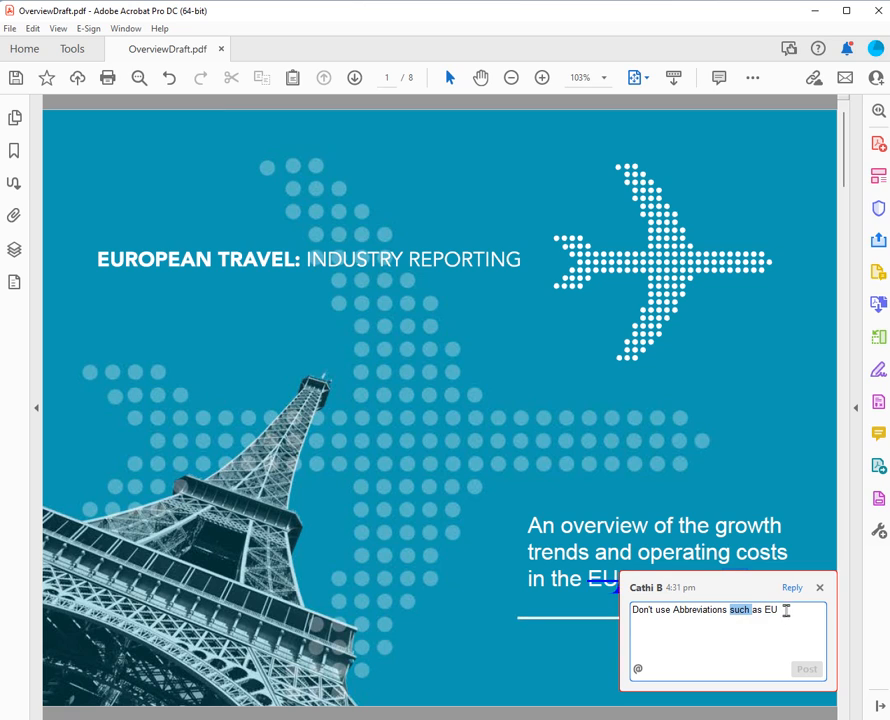
click(789, 609)
- Show the Properties Bar for the pop-up text and place it just above the sticky note's pop-up
click(57, 30)
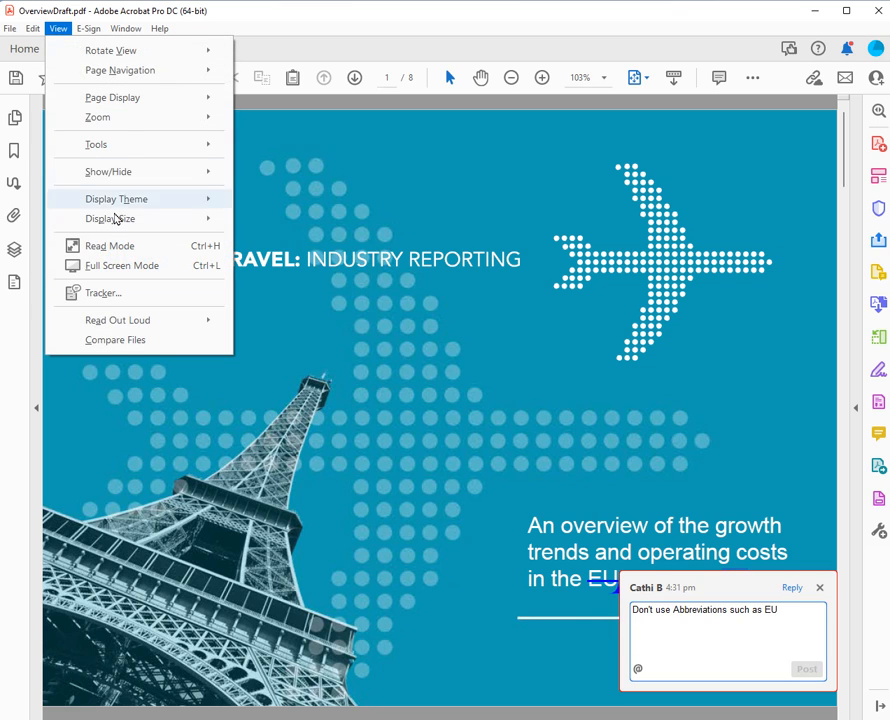
mouse_move(136, 177)
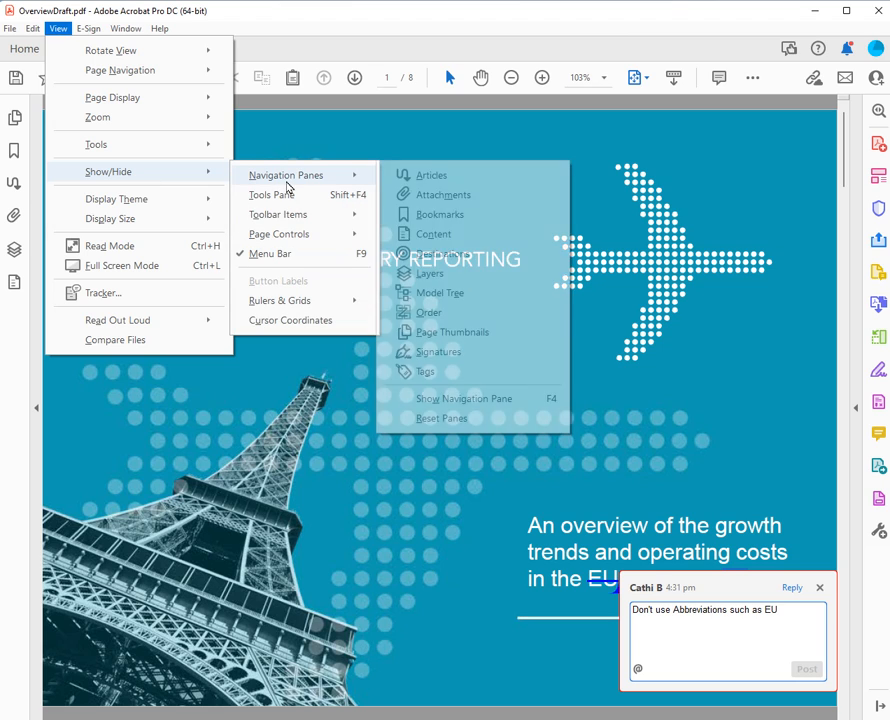
mouse_move(291, 220)
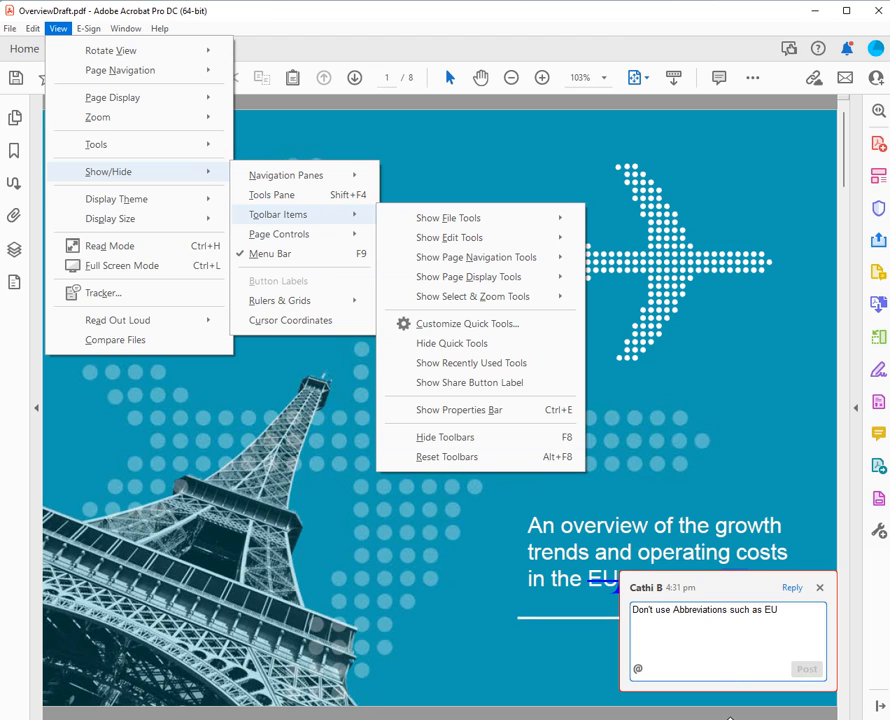
click(750, 612)
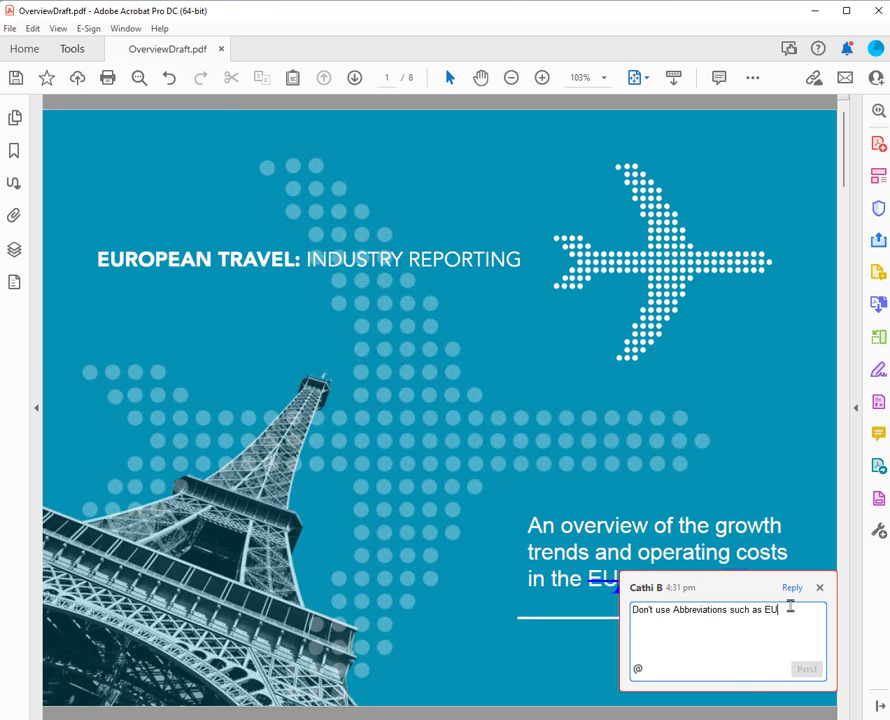
key(ctrl+e)
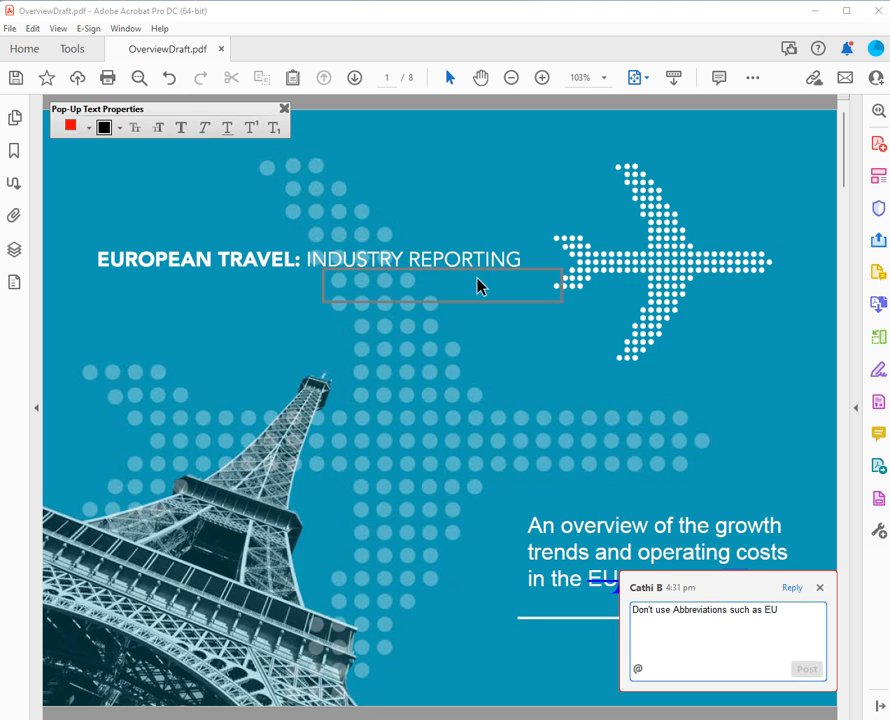
drag(477, 286, 706, 483)
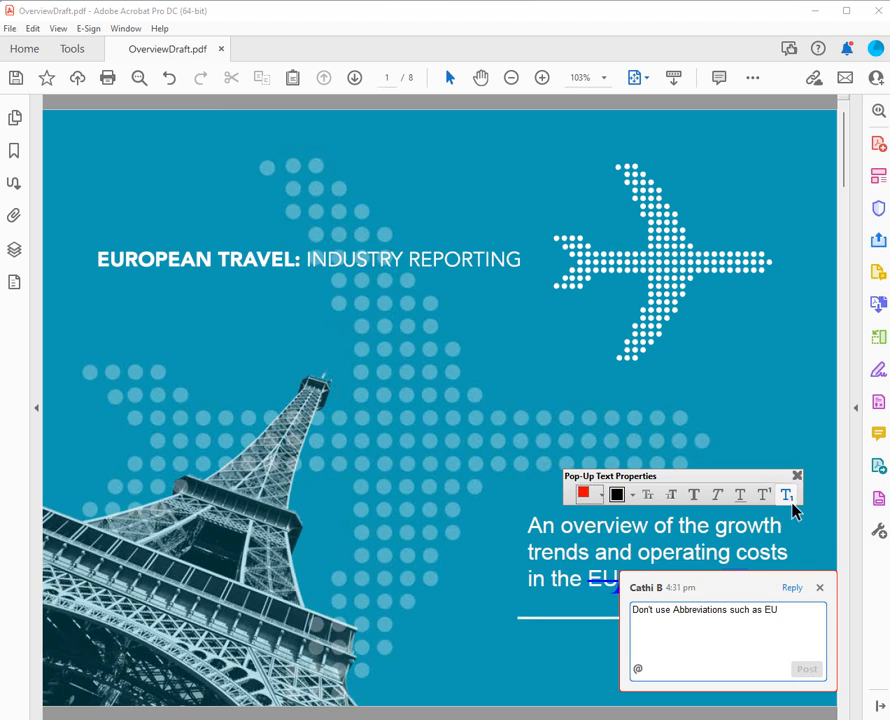
double_click(710, 610)
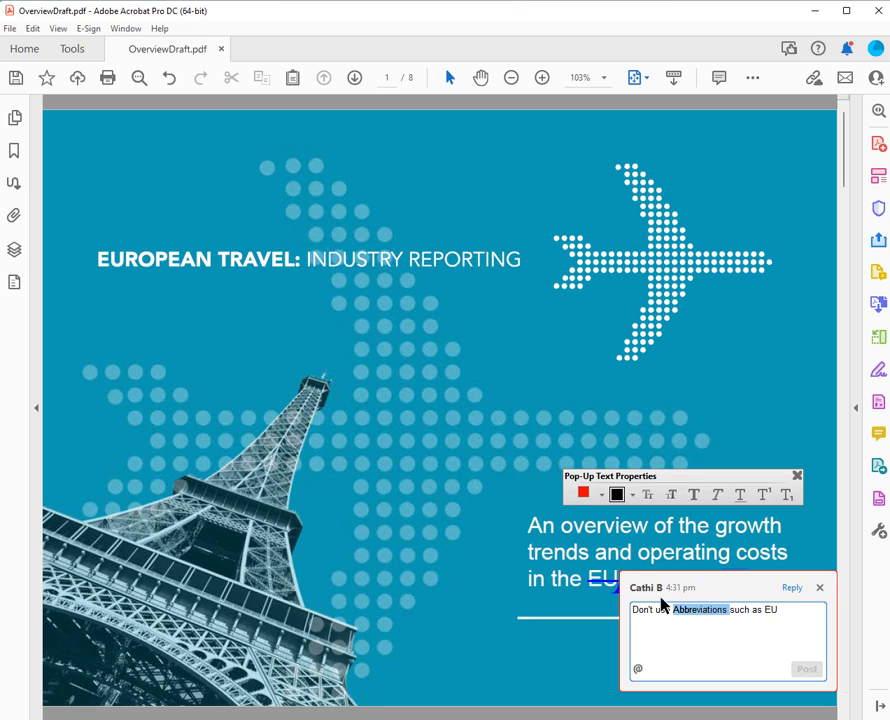
click(601, 494)
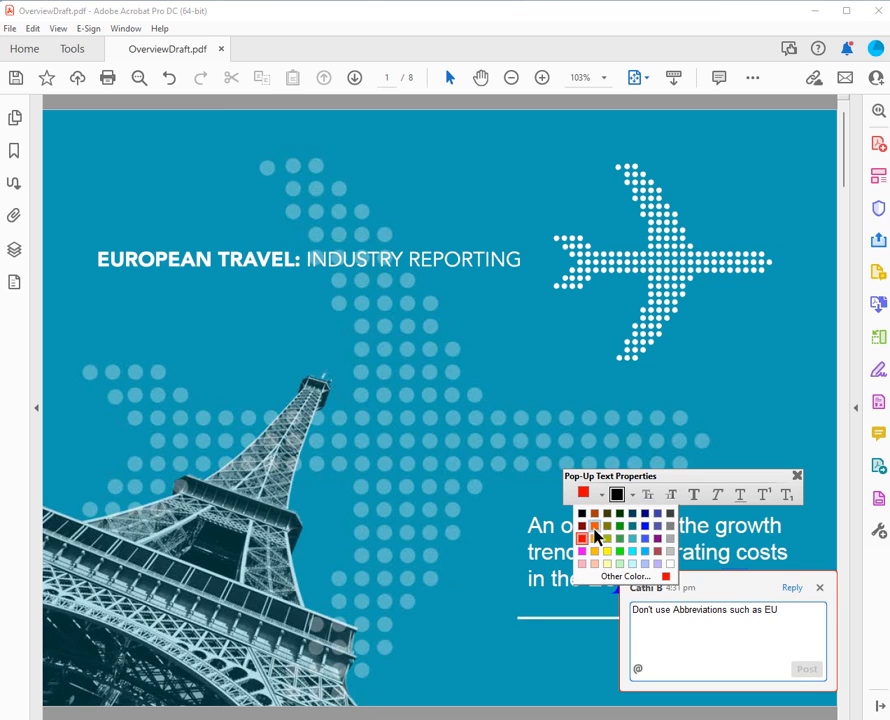
click(592, 540)
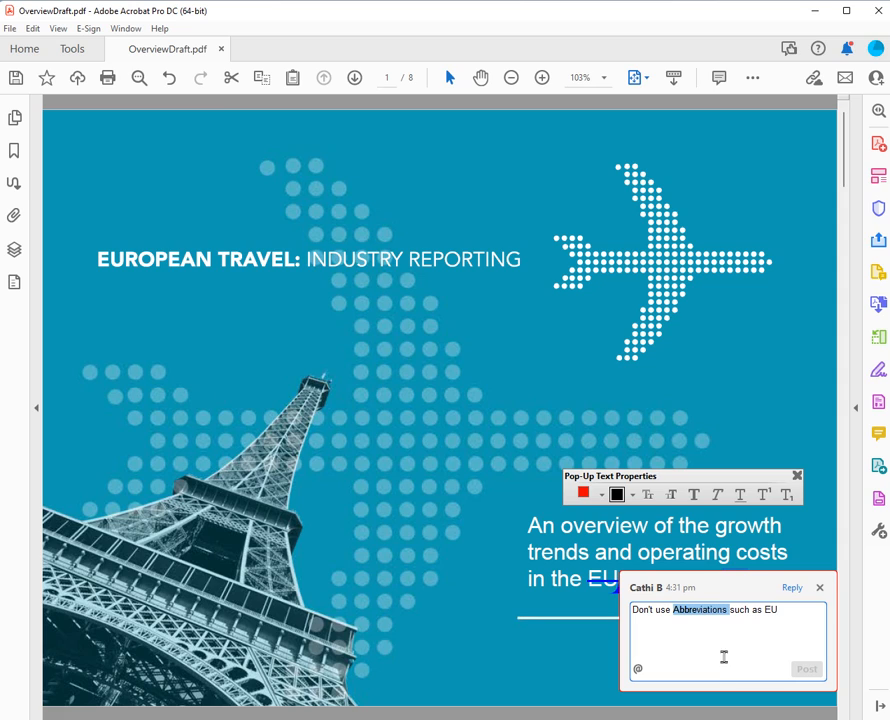
- Set the text colour of the word "Abbreviations" in the sticky note's comment to red
click(754, 611)
double_click(723, 610)
click(617, 495)
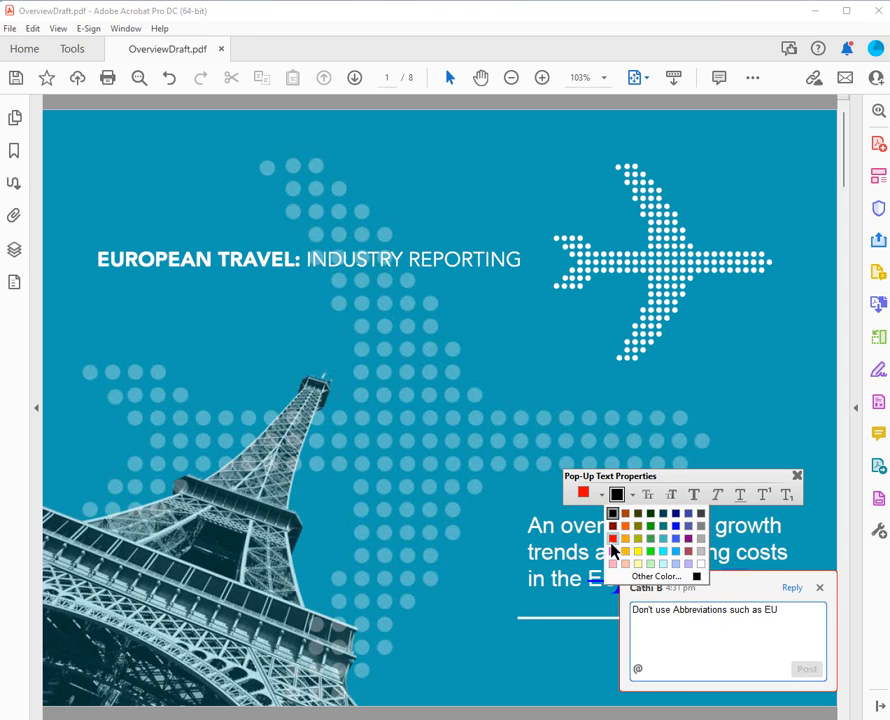
click(611, 540)
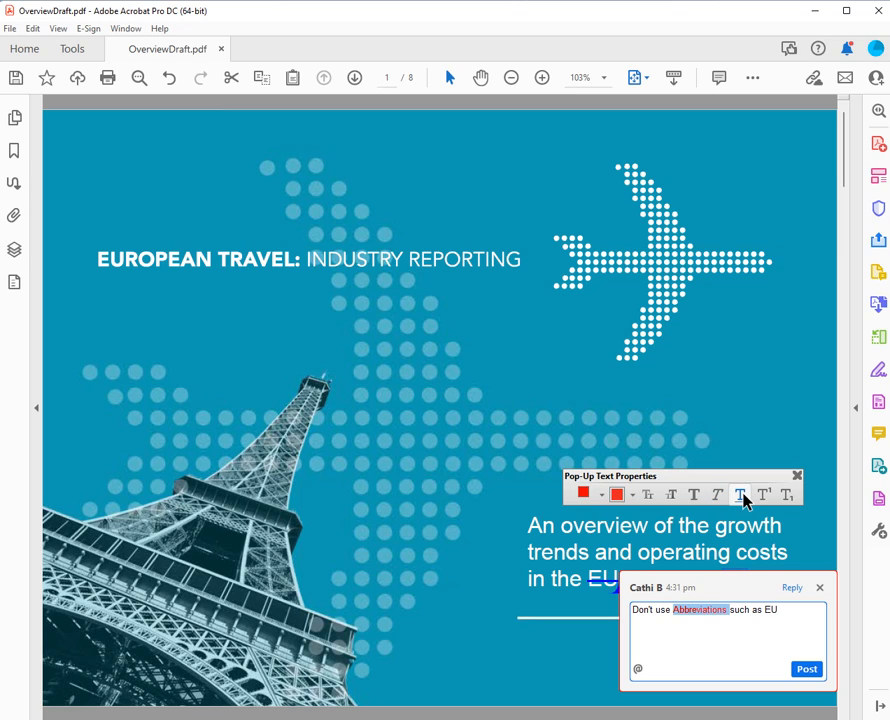
- Try smaller and larger text sizes on the word "Abbreviations", finishing at its original size
click(647, 496)
click(647, 497)
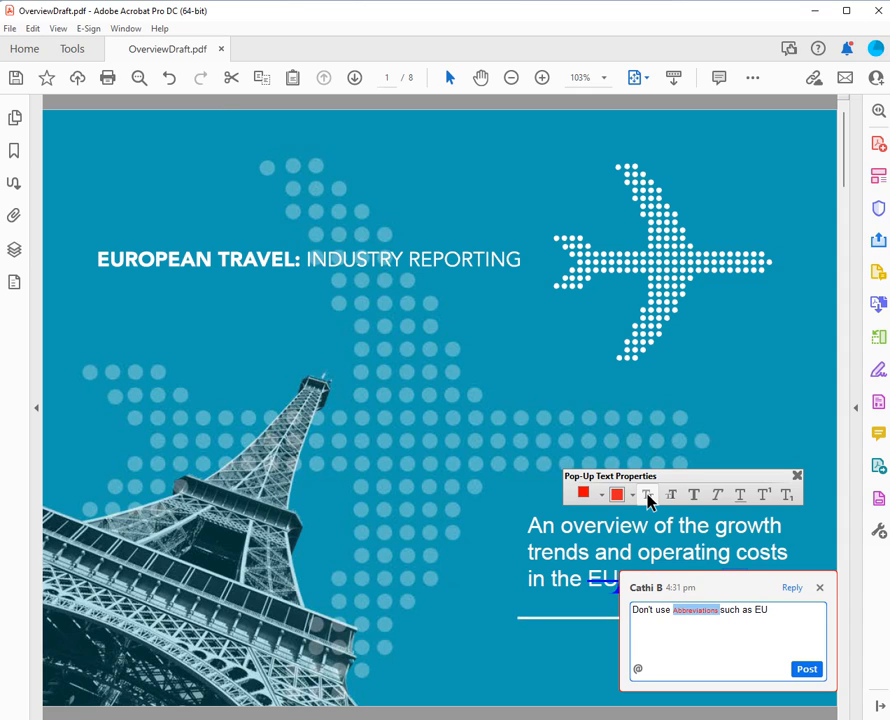
click(672, 496)
click(672, 496)
click(672, 496)
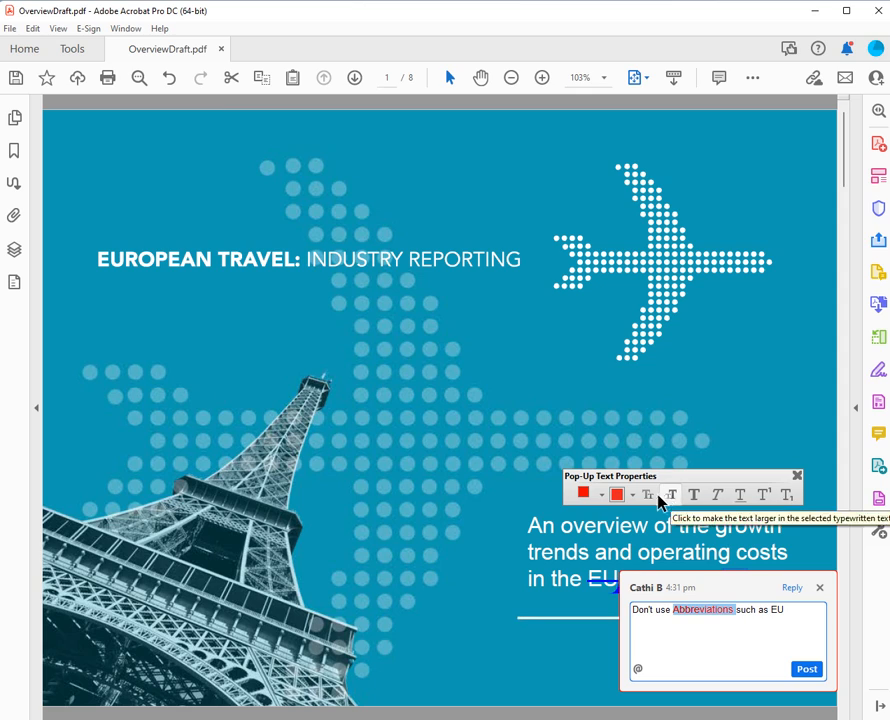
click(648, 497)
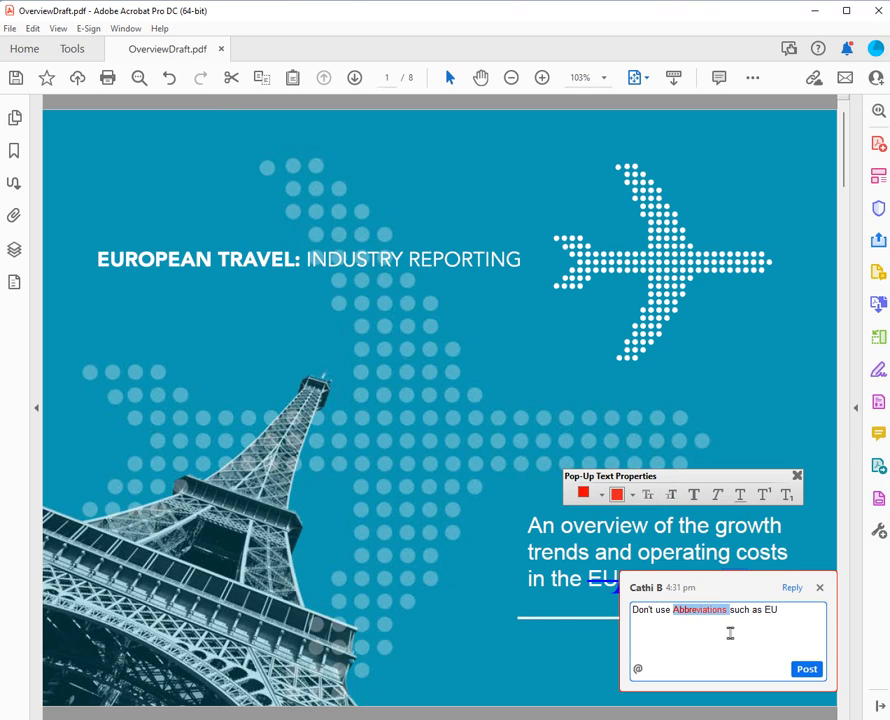
- Post the edited sticky note comment and close its pop-up
click(808, 671)
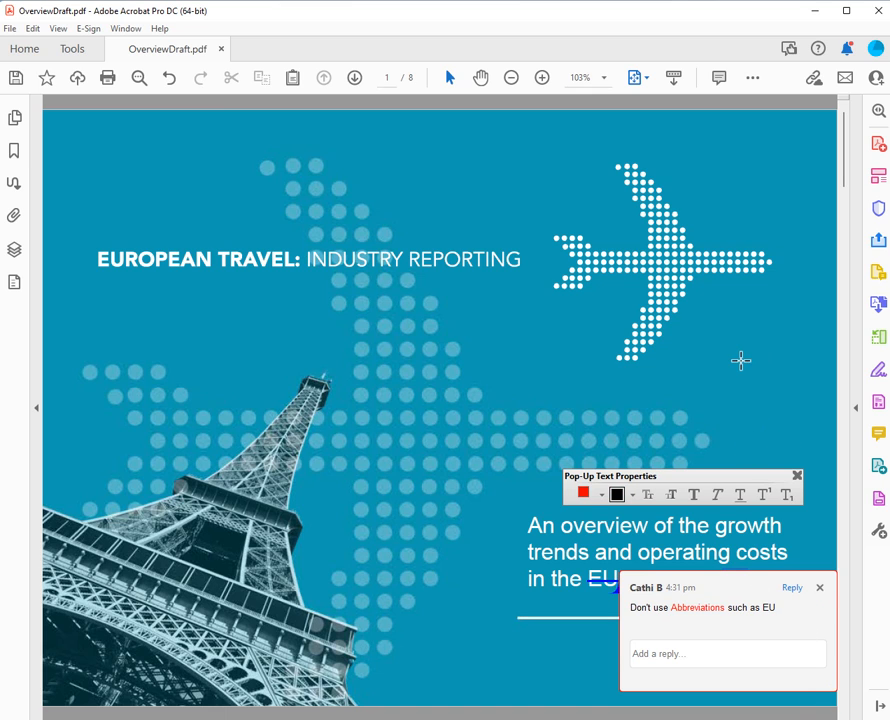
click(741, 360)
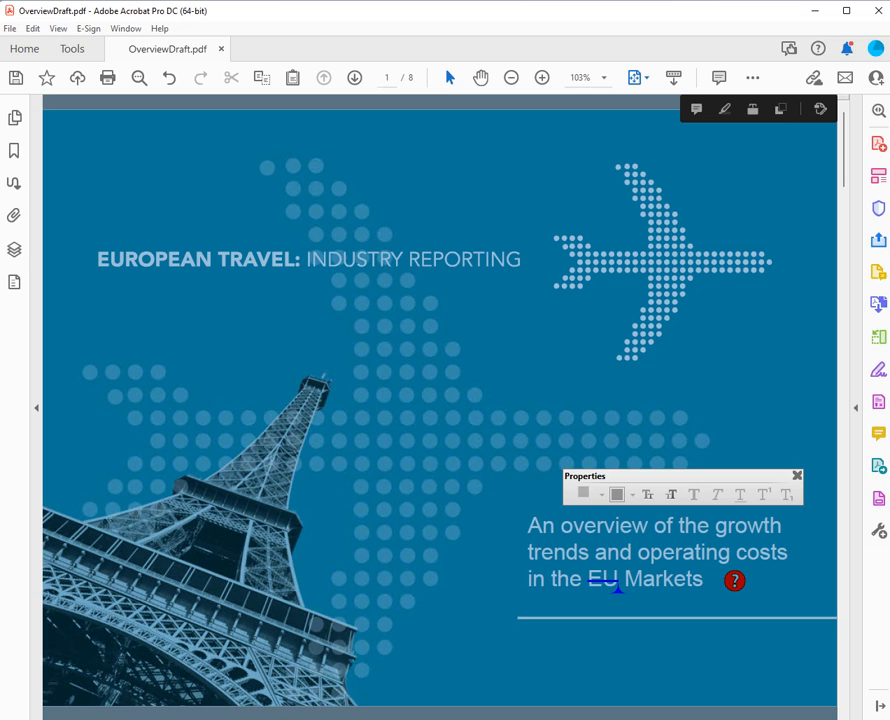
- Insert an @ mention mark at the end of the sticky note's comment and close the pop-up
mouse_move(742, 580)
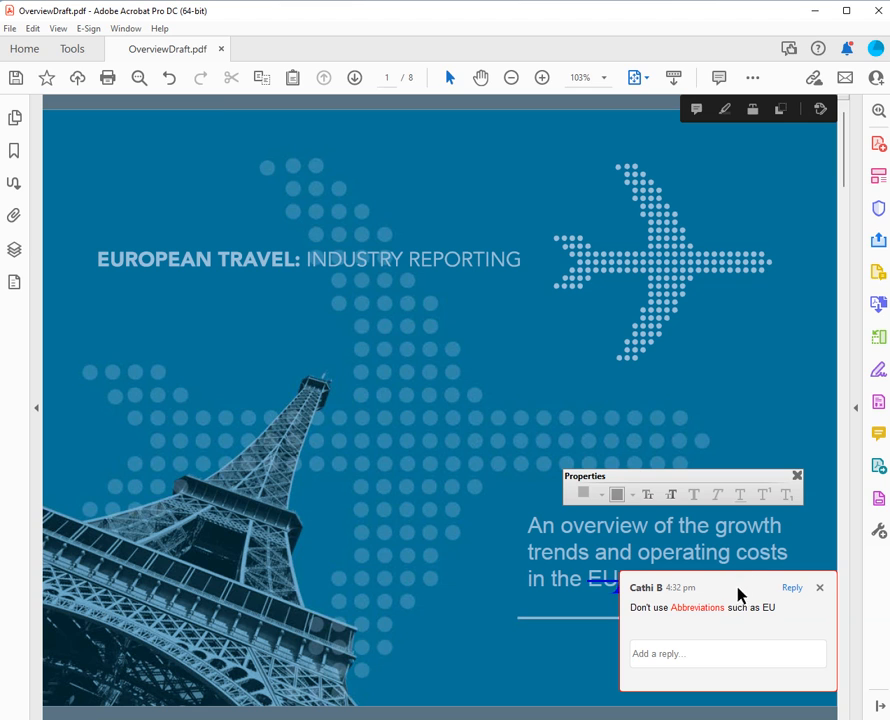
right_click(730, 610)
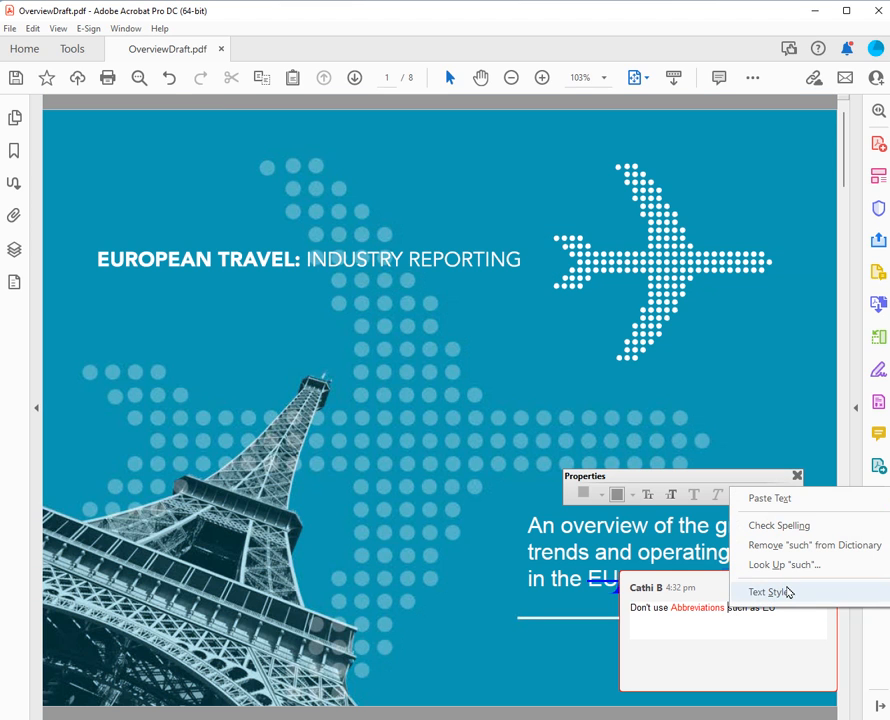
click(637, 668)
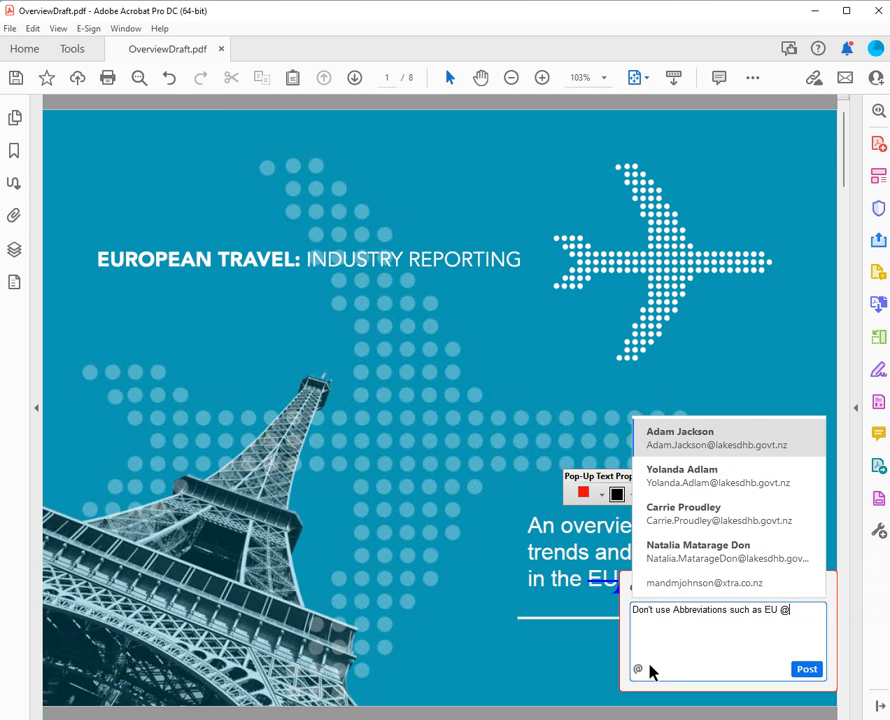
right_click(833, 604)
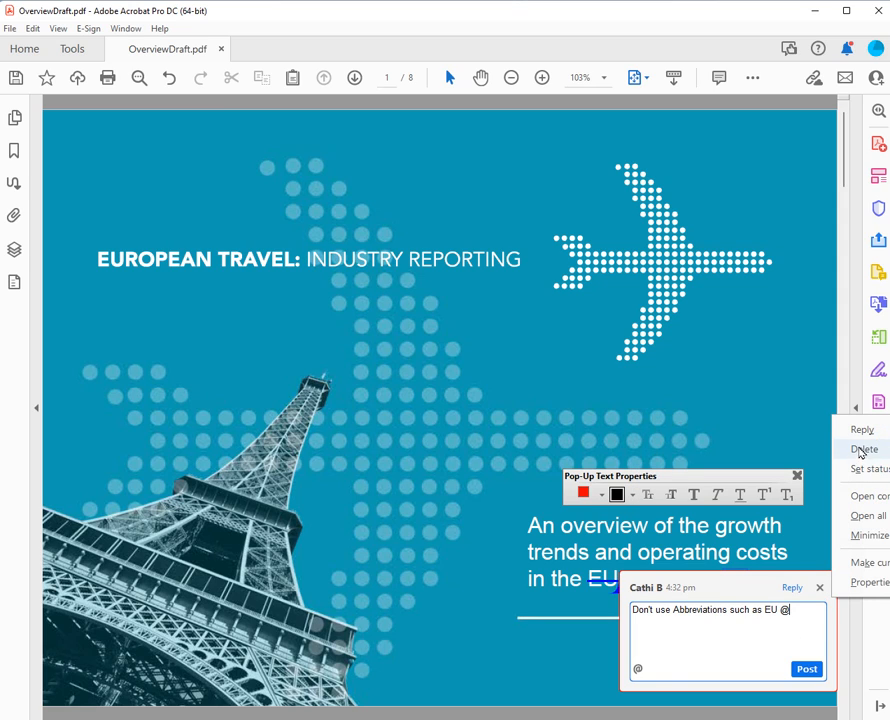
right_click(722, 589)
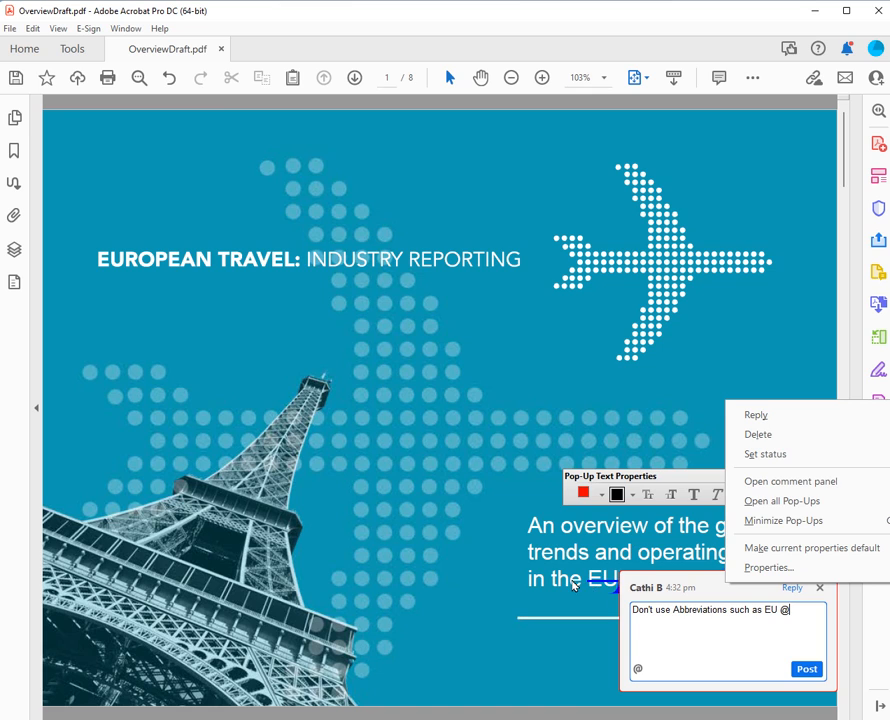
click(378, 555)
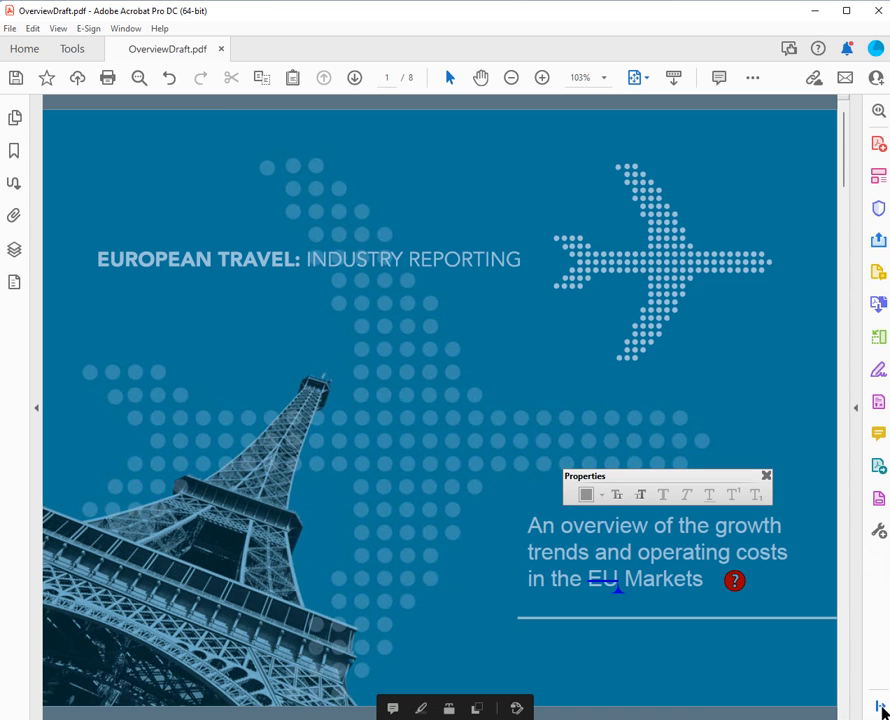
- Open all comment pop-ups from the replacement markup on the word "EU"
mouse_move(734, 582)
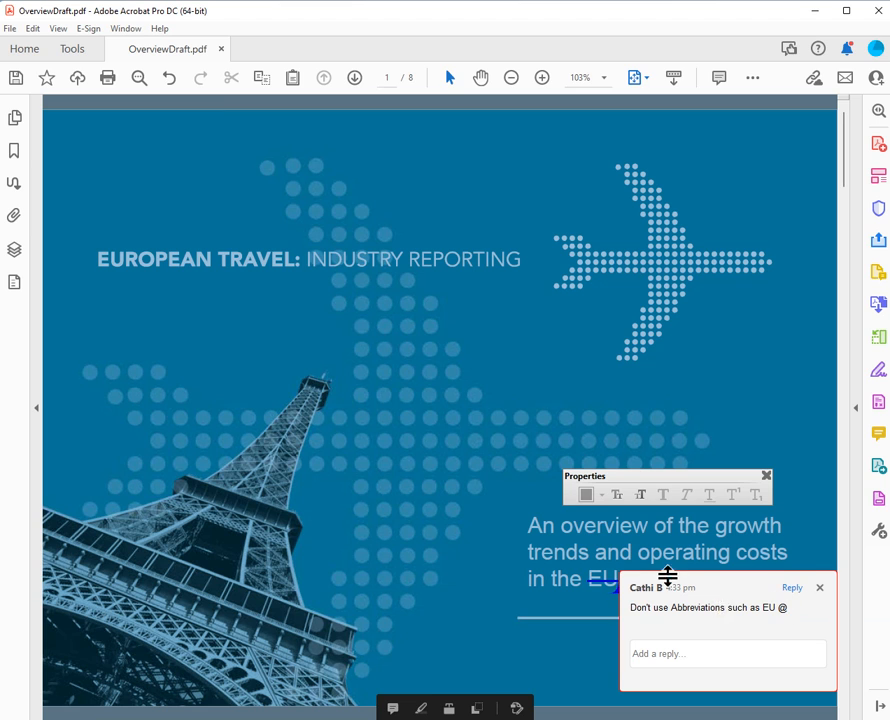
right_click(600, 583)
mouse_move(636, 428)
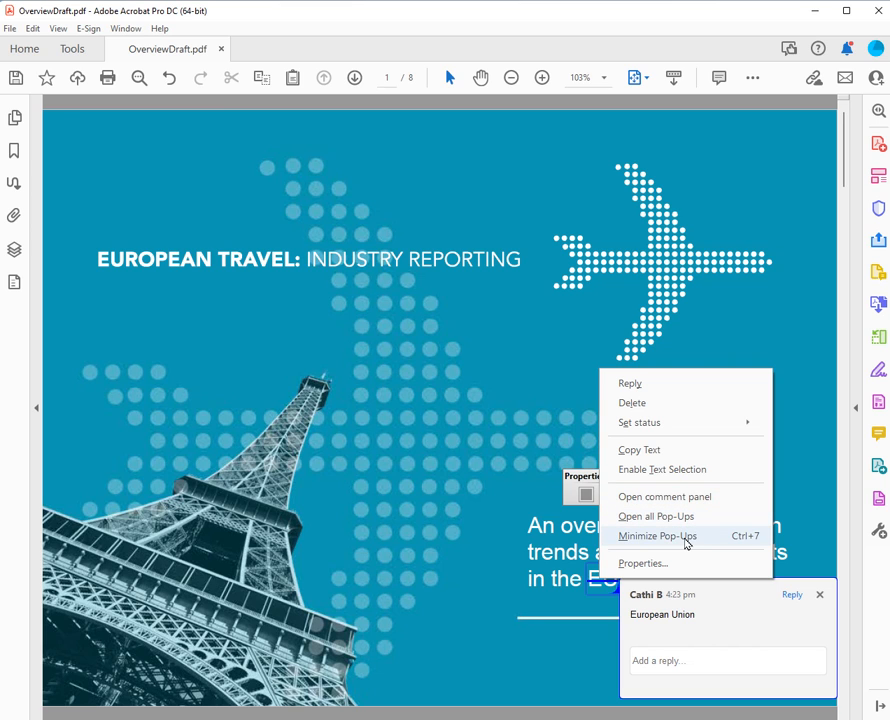
click(689, 518)
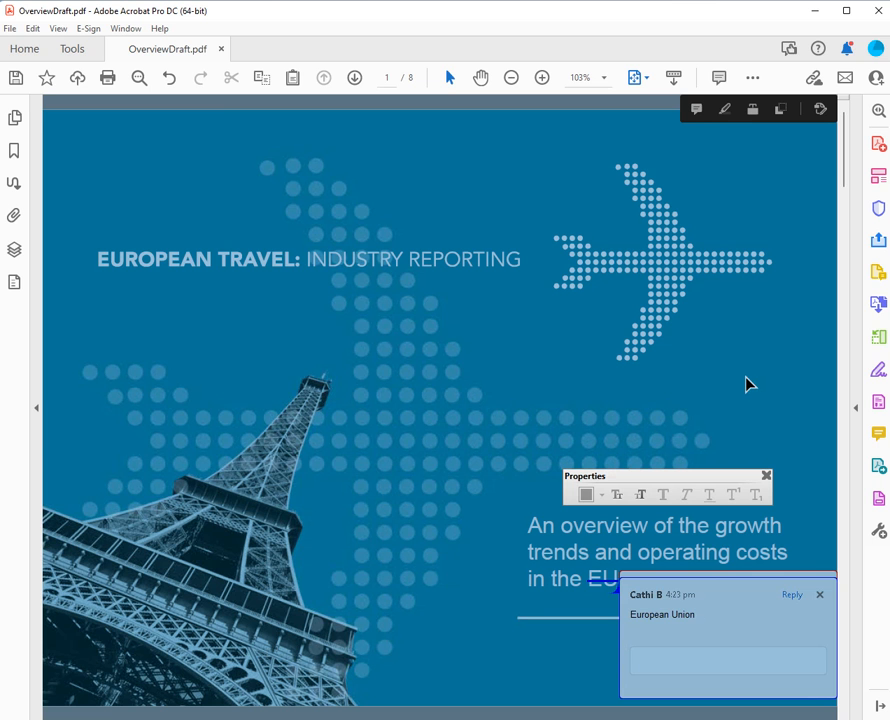
- Shorten the "European Union" pop-up slightly and bring the sticky note's pop-up in front of it
drag(705, 588, 669, 591)
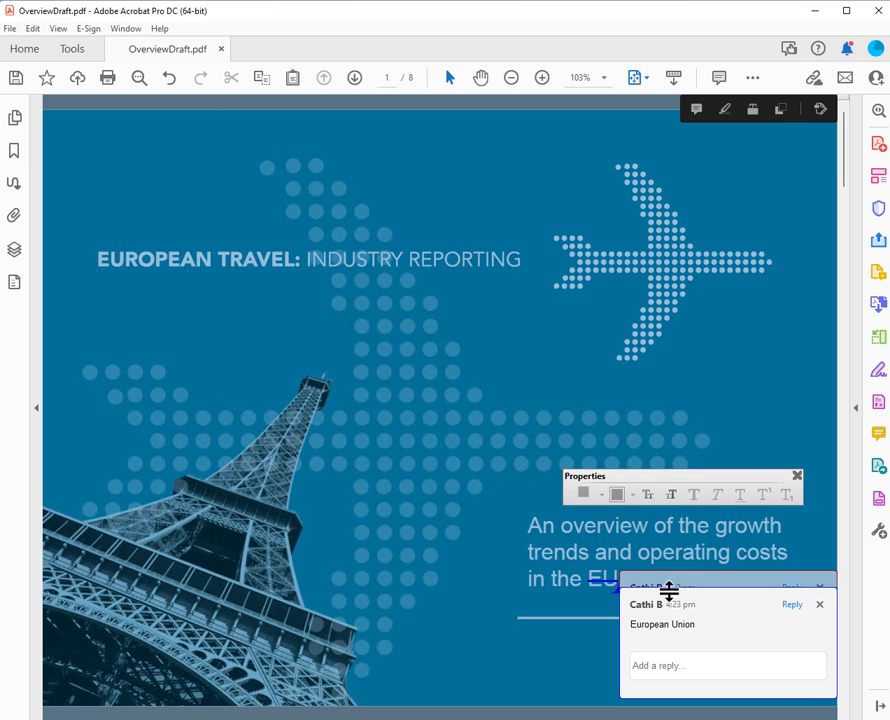
click(696, 585)
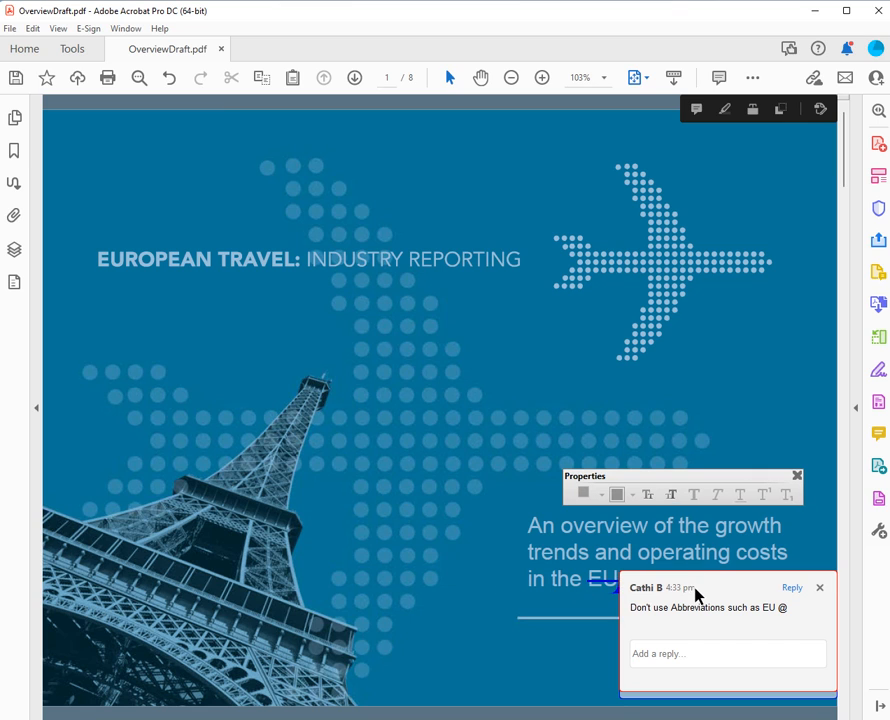
- Move the sticky note's pop-up over beside the "European Union" pop-up, and minimise all comment pop-ups
drag(697, 596, 472, 600)
drag(347, 604, 349, 604)
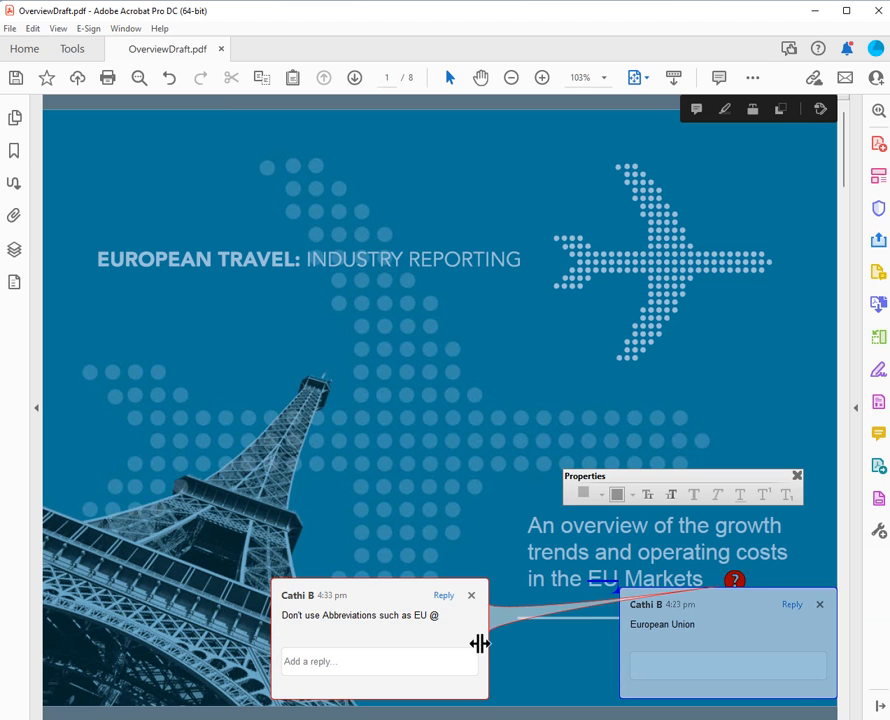
right_click(732, 624)
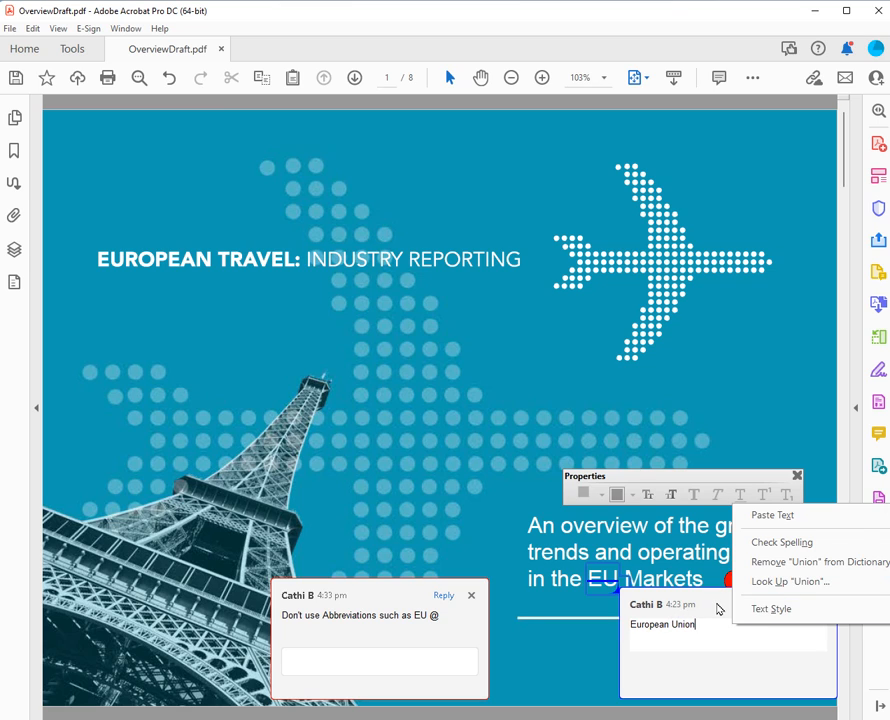
right_click(717, 606)
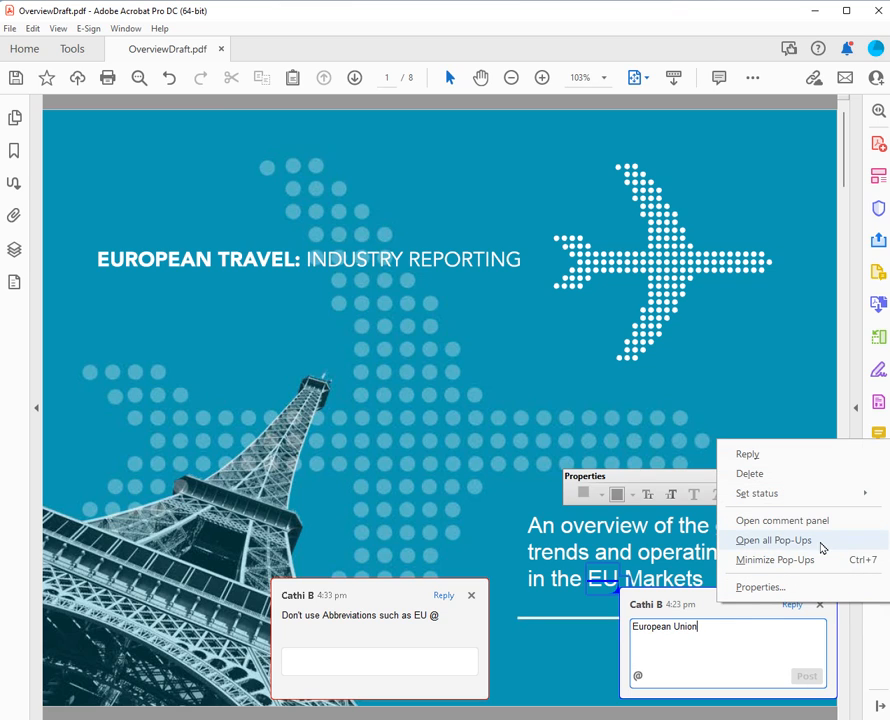
click(775, 560)
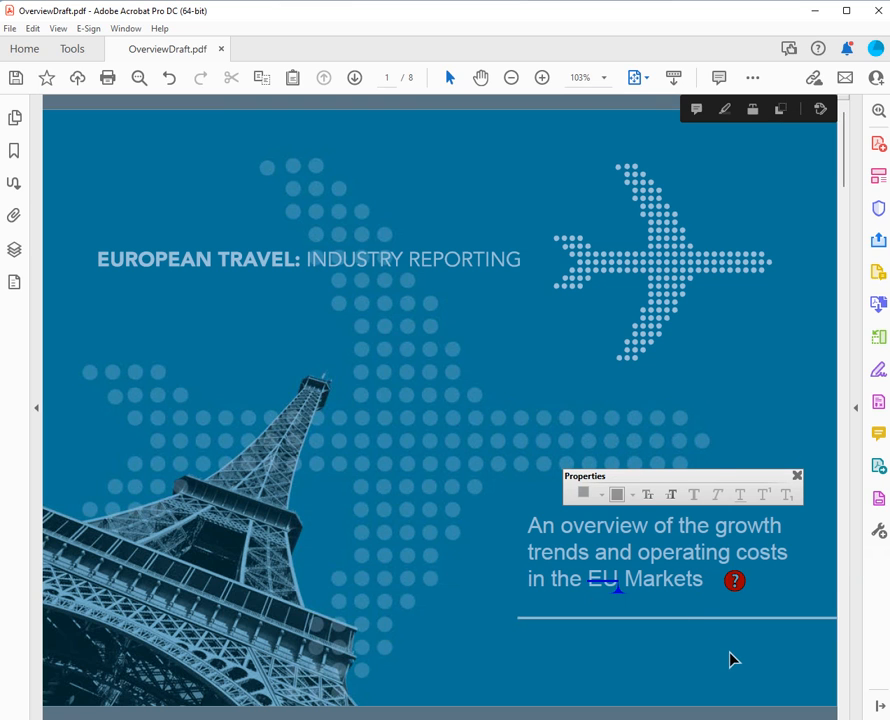
- Reposition the "European Union" and sticky note pop-ups over the Eiffel Tower side of the cover, and close the Properties bar
mouse_move(607, 585)
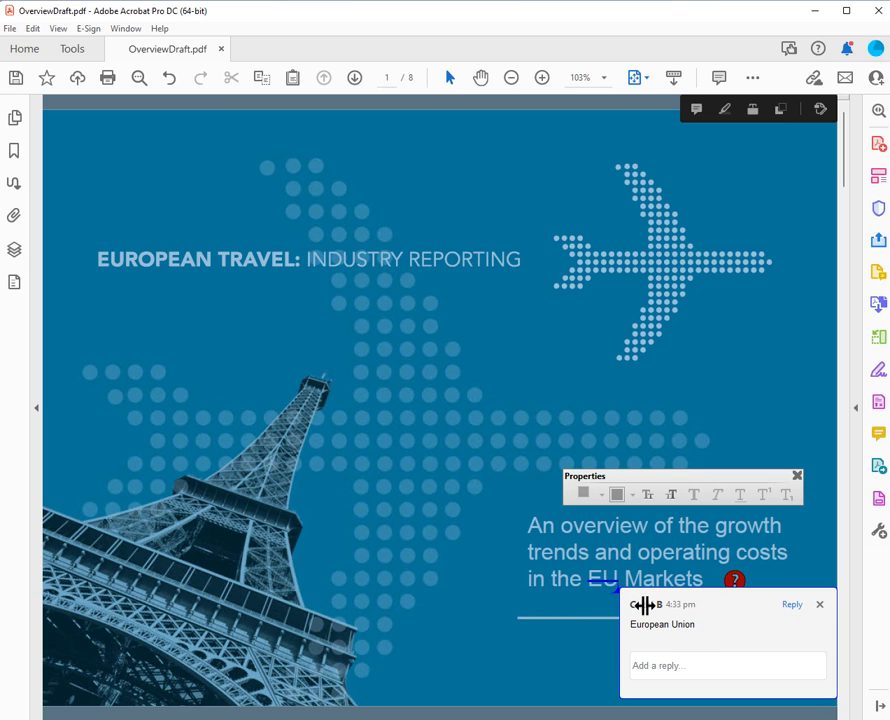
drag(660, 625, 370, 600)
mouse_move(745, 578)
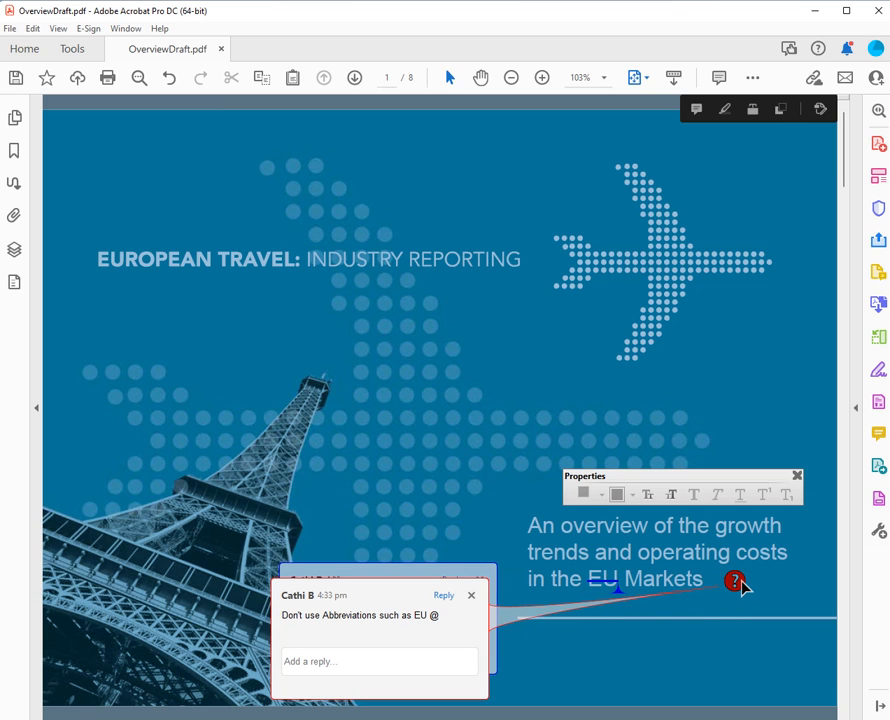
drag(408, 590, 408, 492)
mouse_move(738, 589)
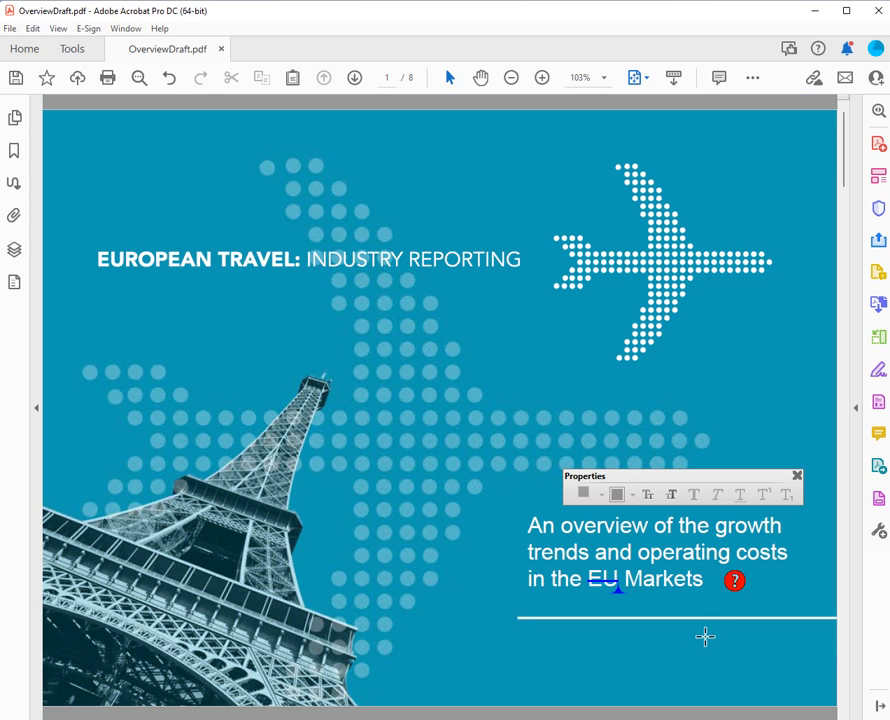
click(797, 476)
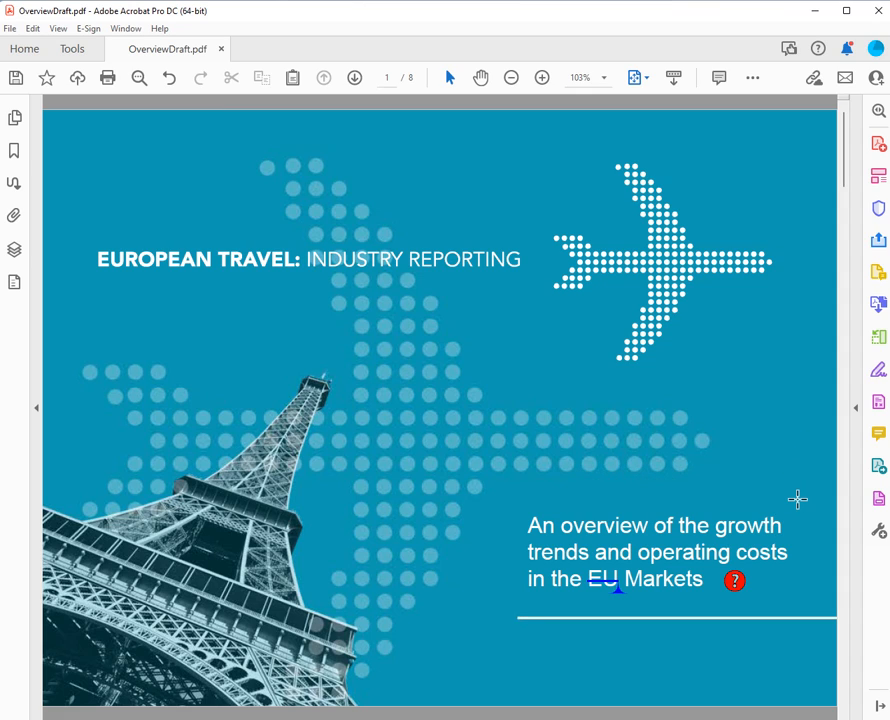
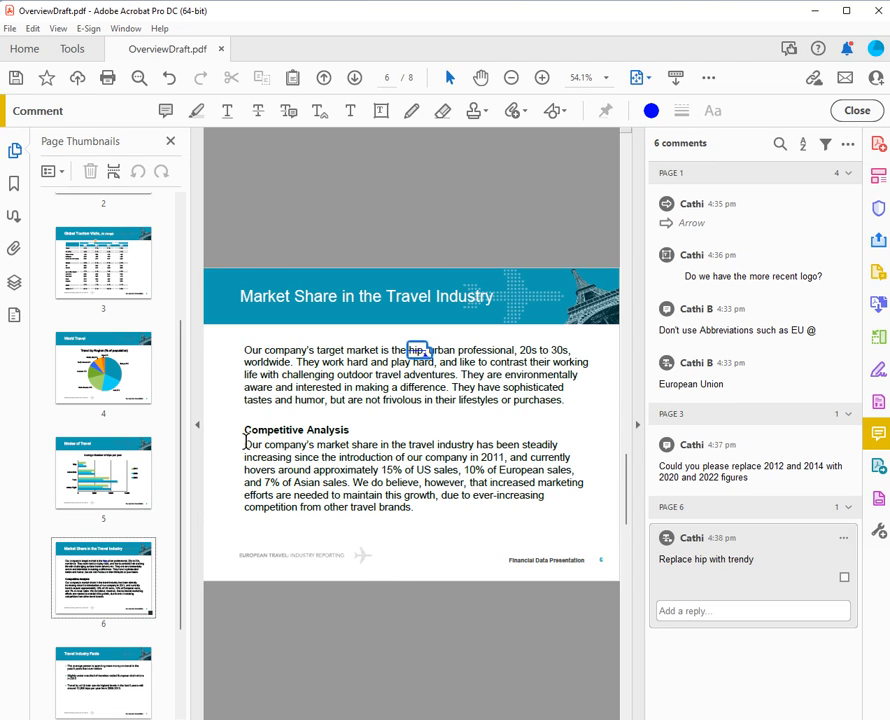
- Add an insert-text markup before "Competitive Analysis" on page 6 and post "Current" as its text
click(246, 428)
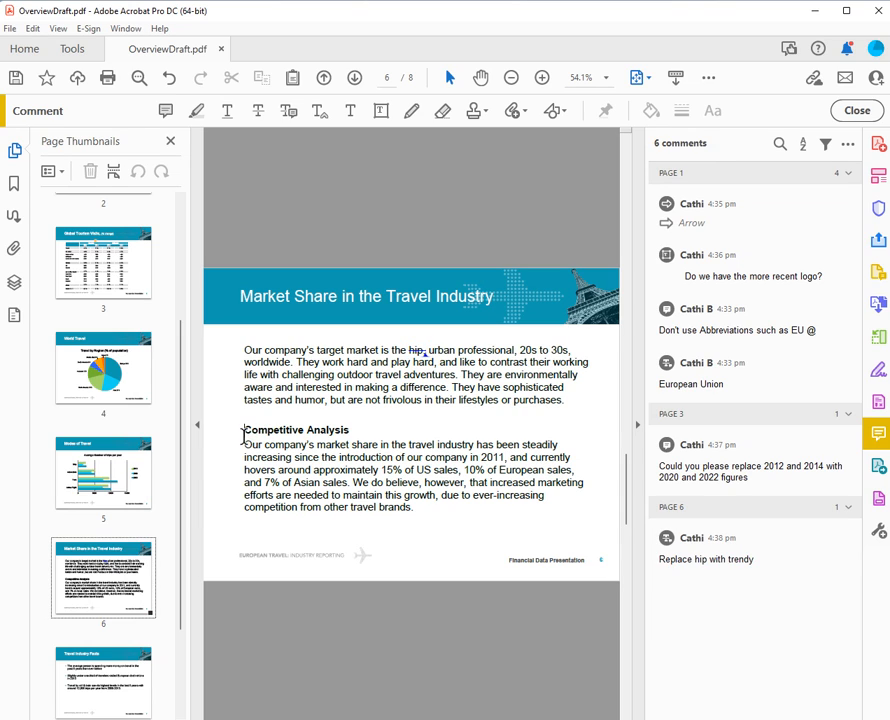
click(318, 114)
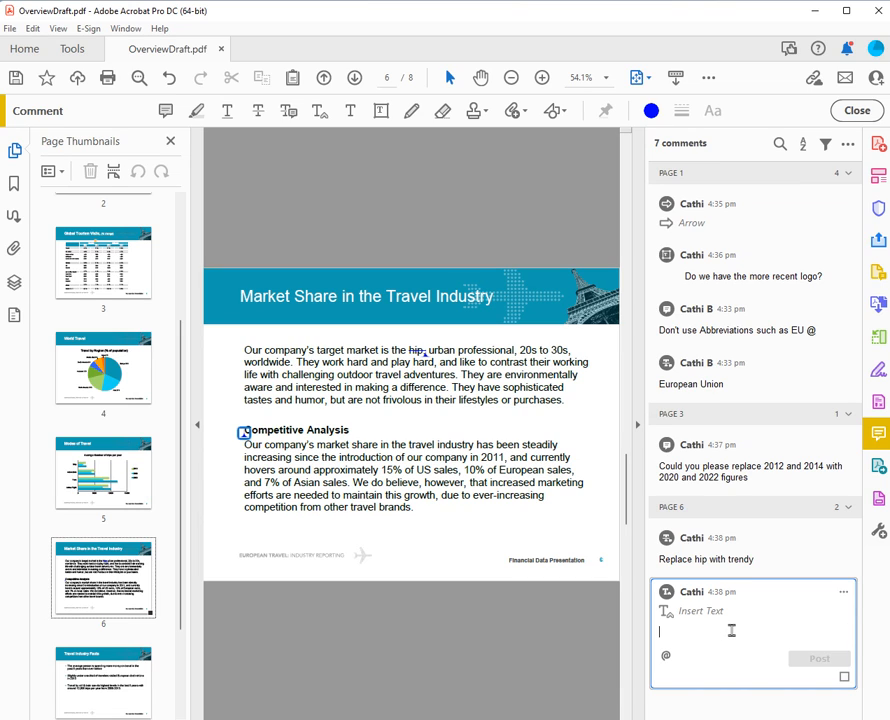
text(Cur)
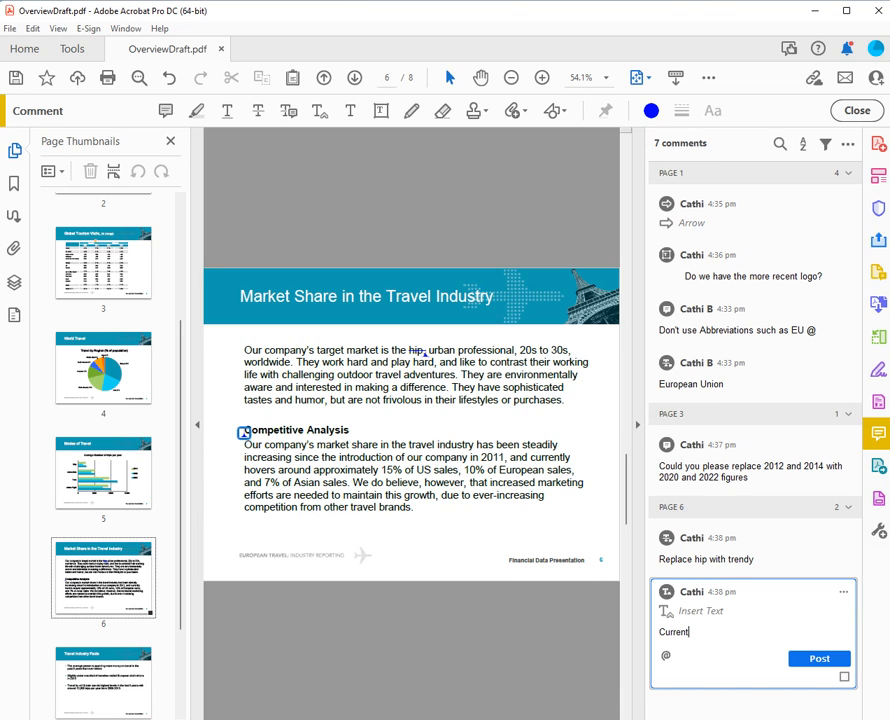
text(rent)
click(820, 662)
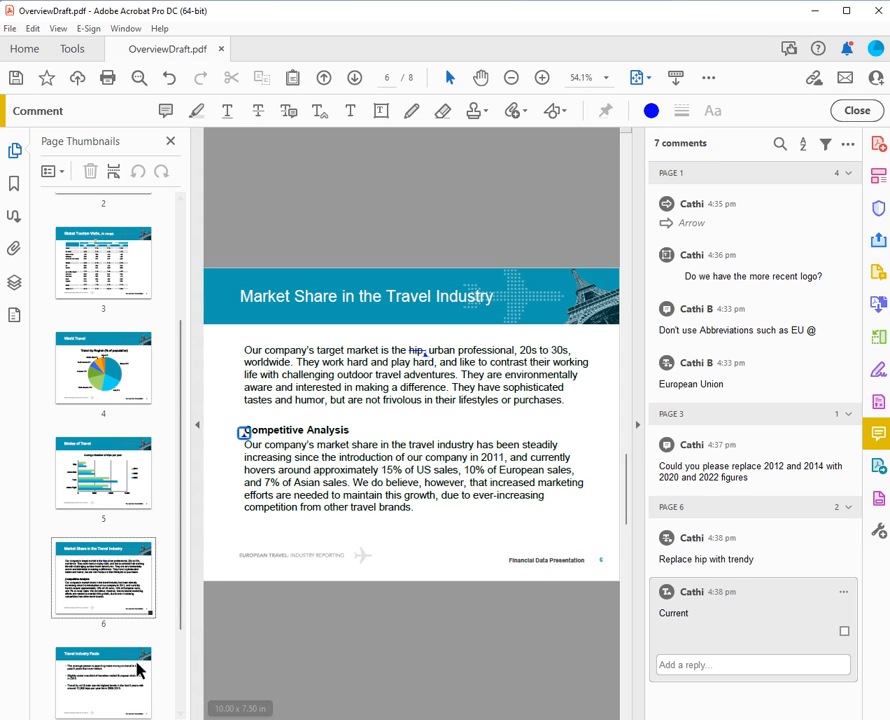
- Go to the Conclusion page, page 8
scroll(125, 640, down, 2)
click(80, 688)
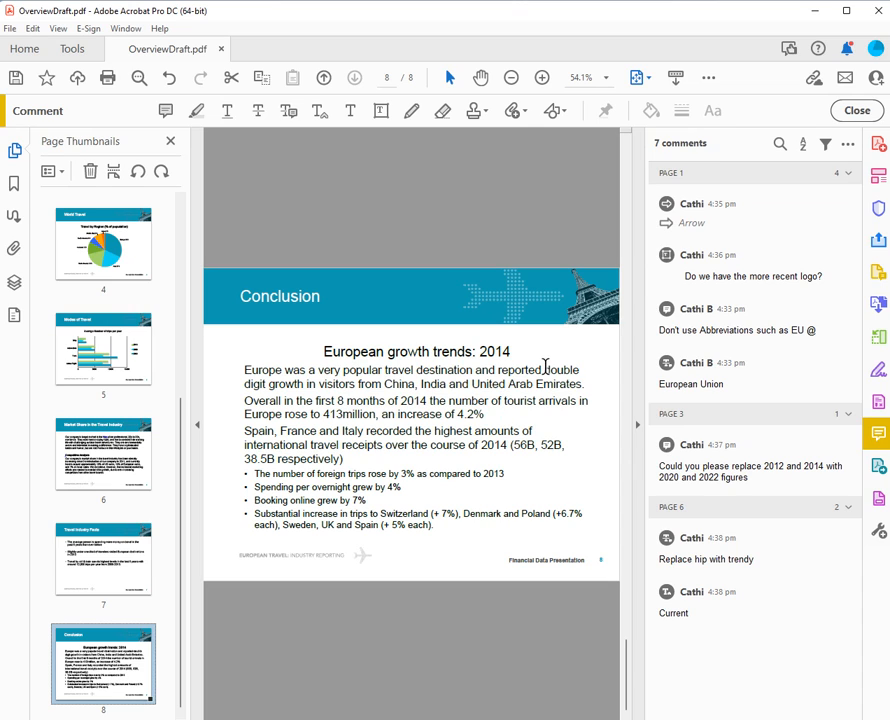
drag(545, 369, 584, 386)
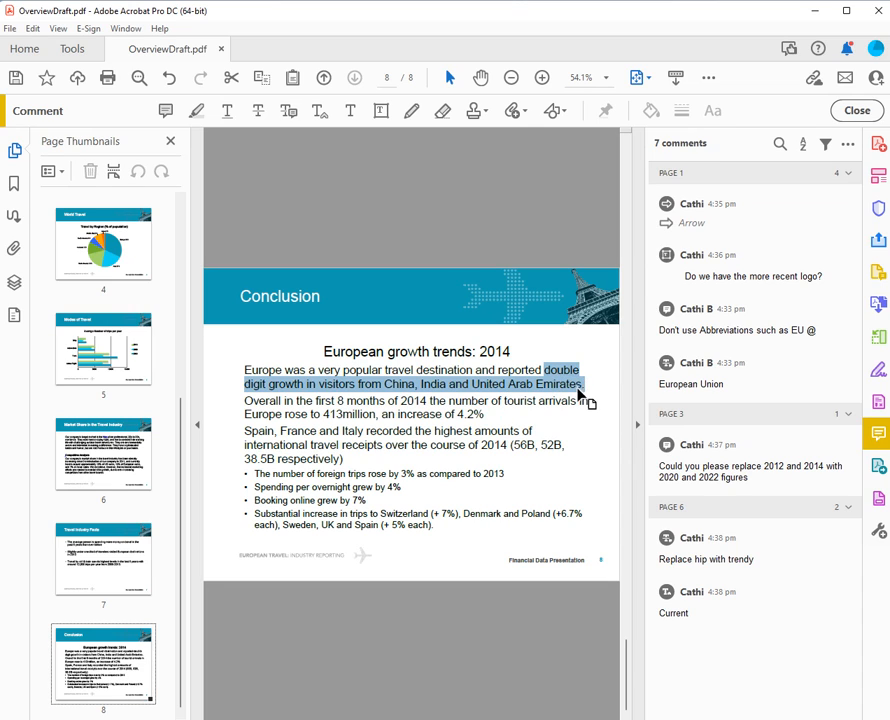
click(410, 113)
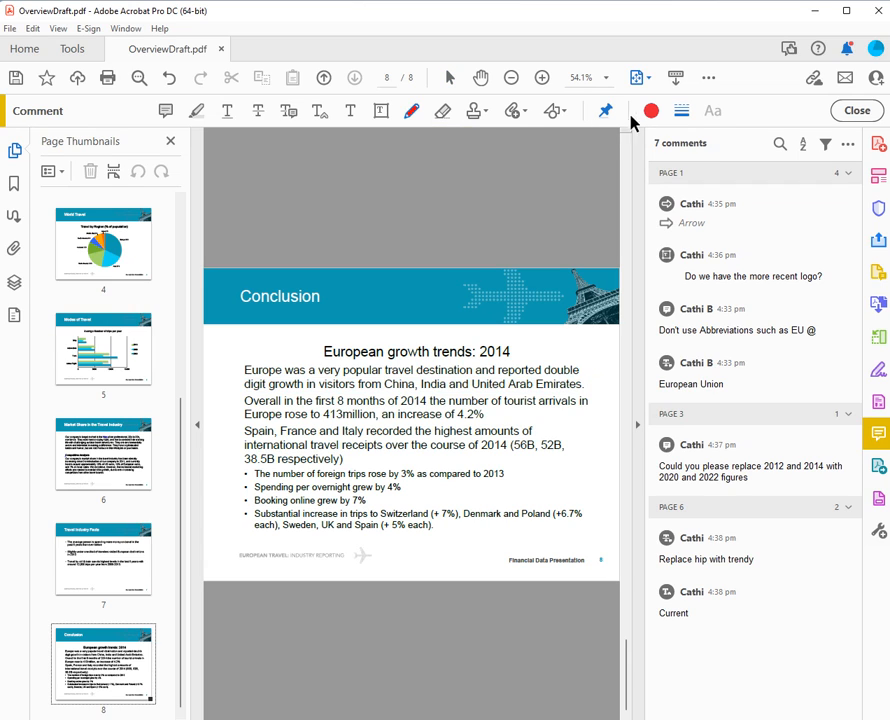
drag(547, 369, 588, 386)
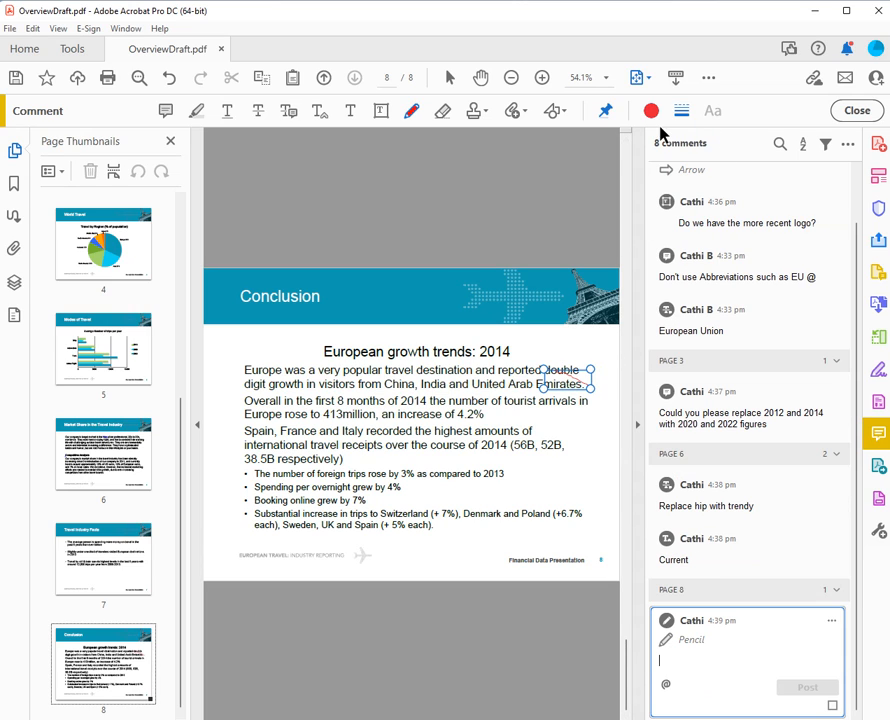
click(170, 82)
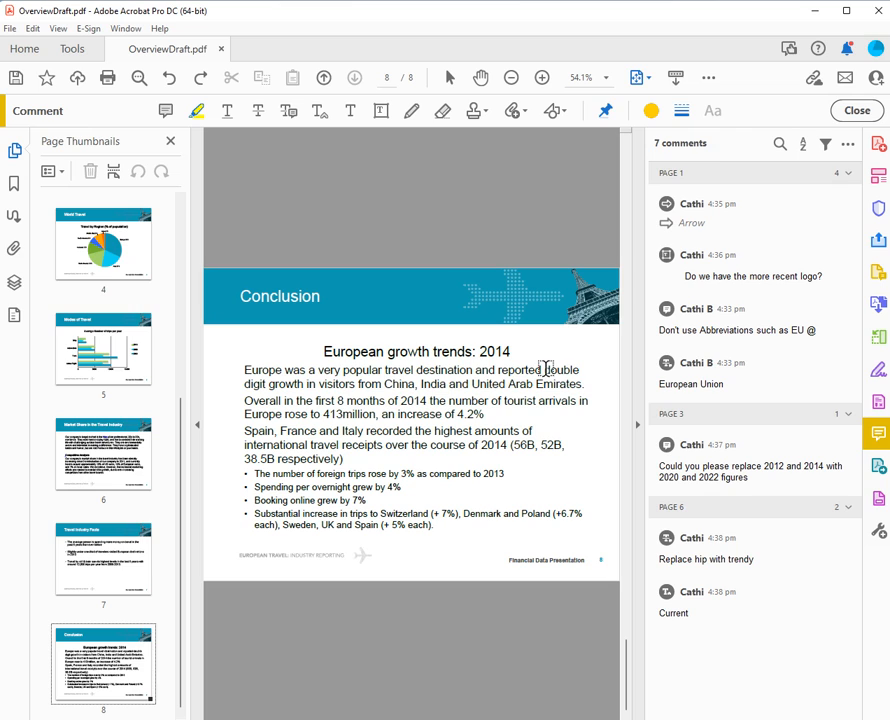
- Highlight "double digit growth in visitors from China, India and United Arab Emirates." and underline the heading "European growth trends: 2014"
drag(546, 369, 585, 384)
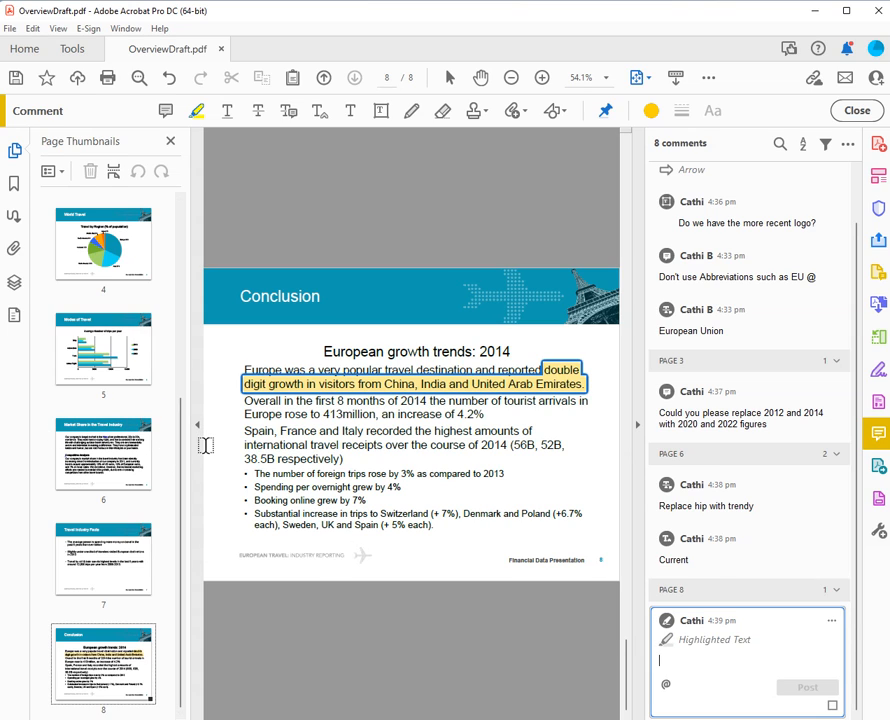
click(227, 114)
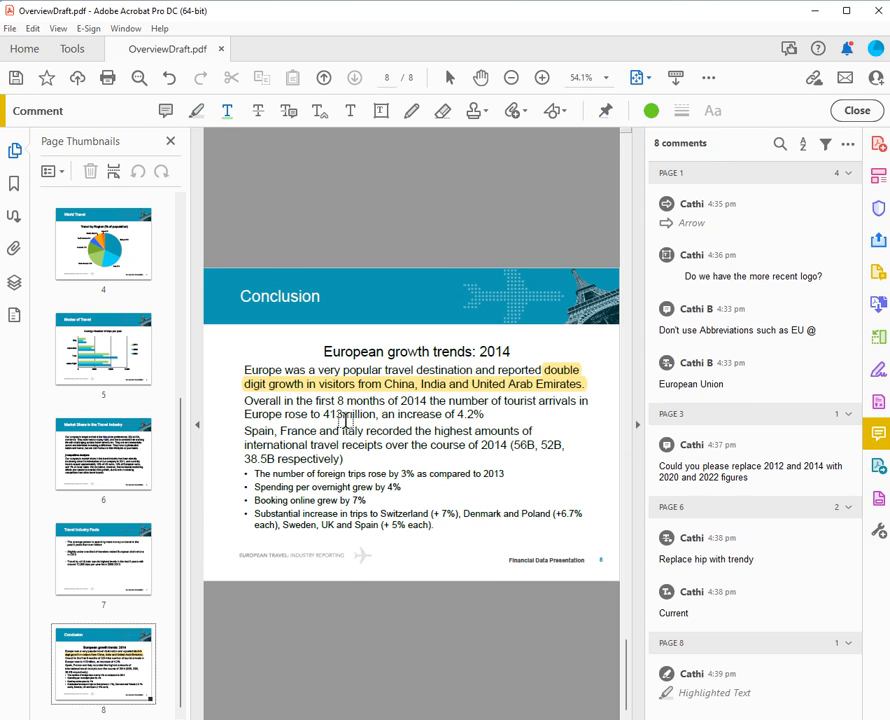
drag(325, 351, 511, 352)
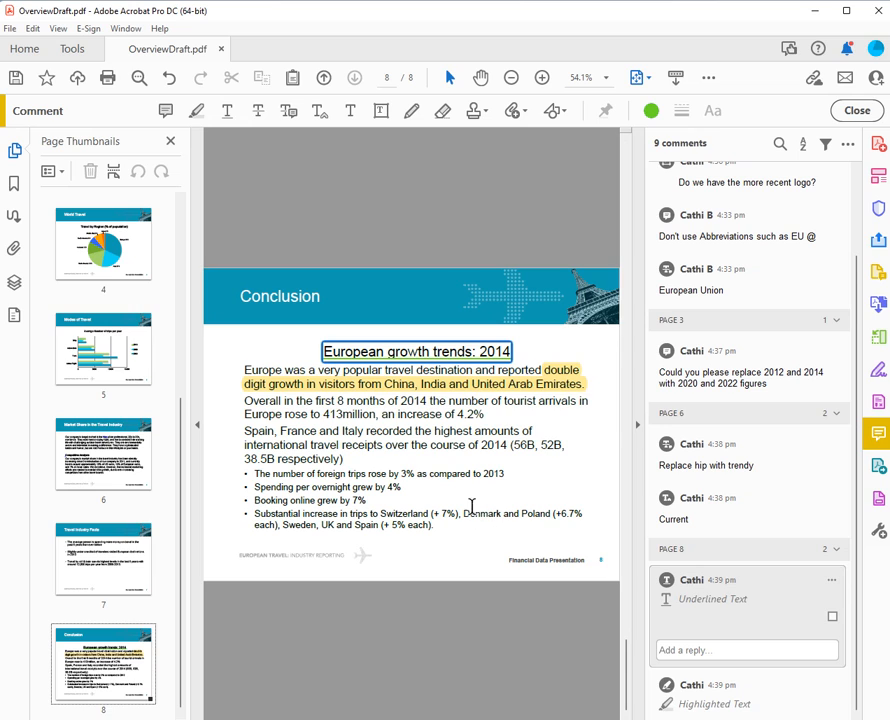
- Strike through the word "was" in the first sentence of the Conclusion page
click(257, 112)
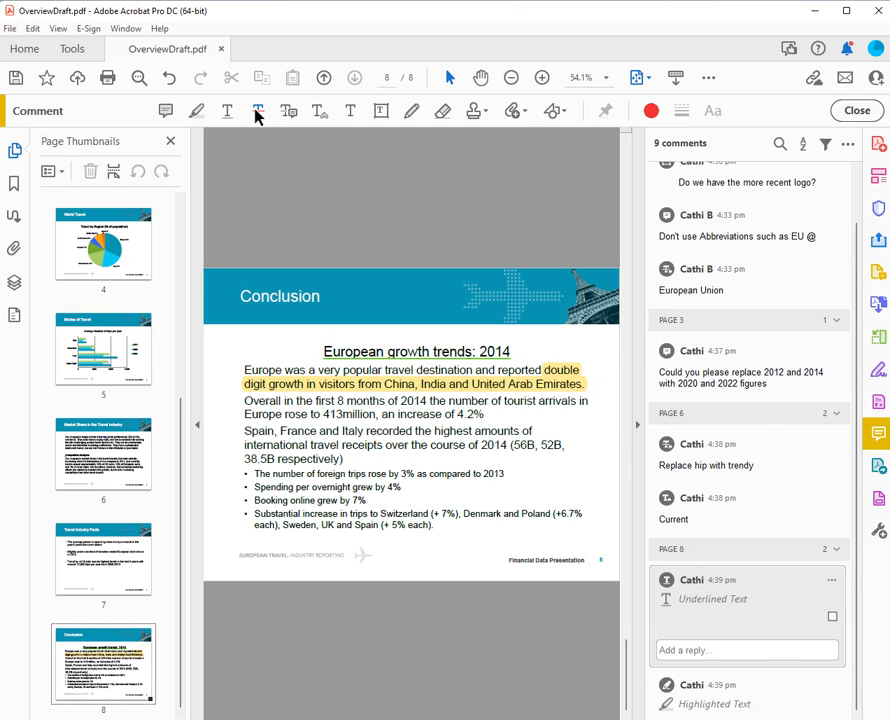
click(295, 378)
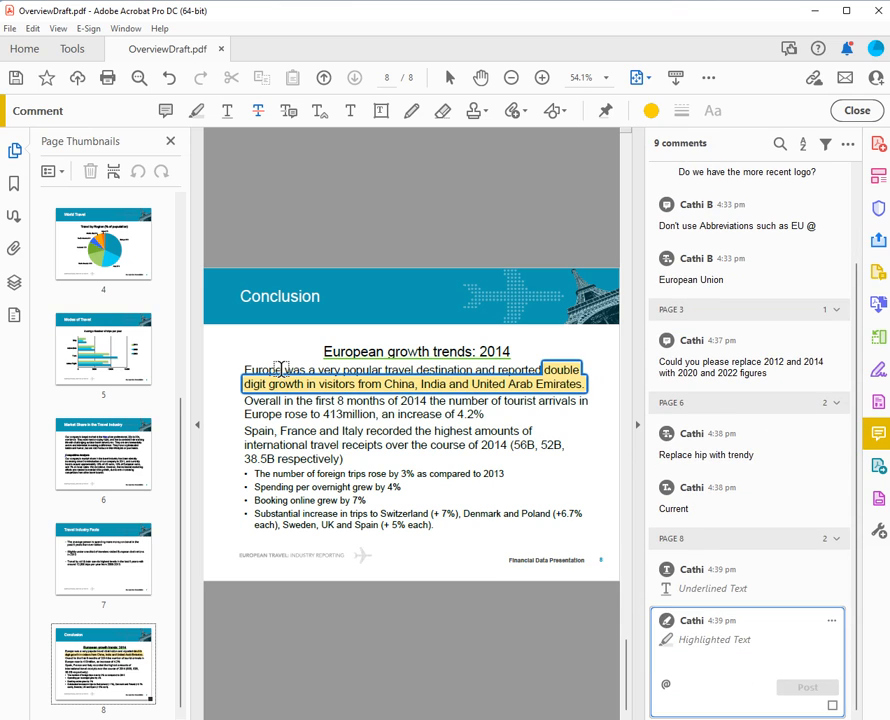
click(284, 368)
drag(304, 368, 283, 369)
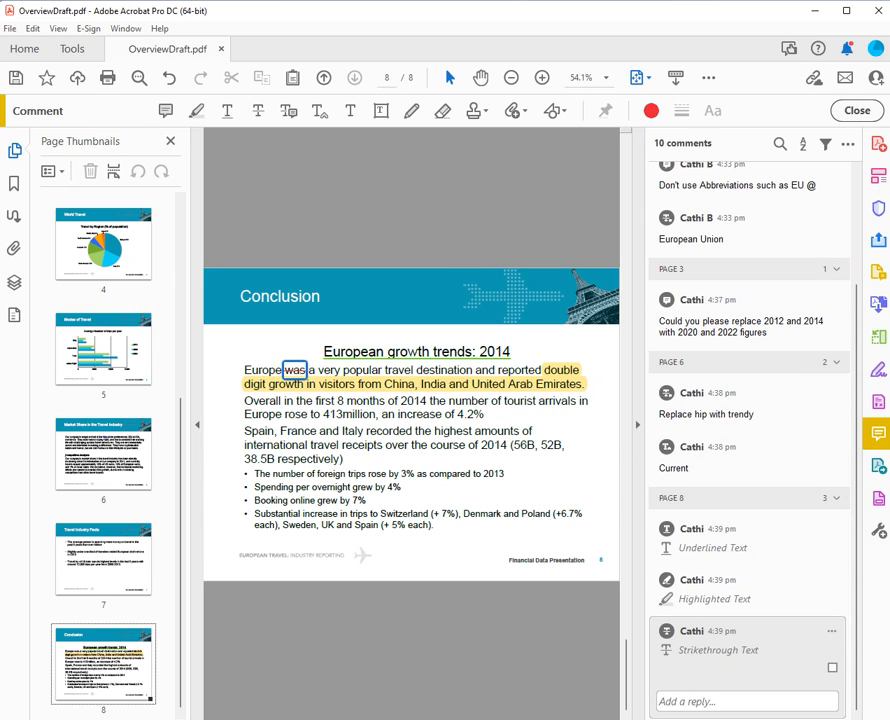
- Draw a rectangle markup around the title "Travel Industry Facts" on page 7
click(124, 562)
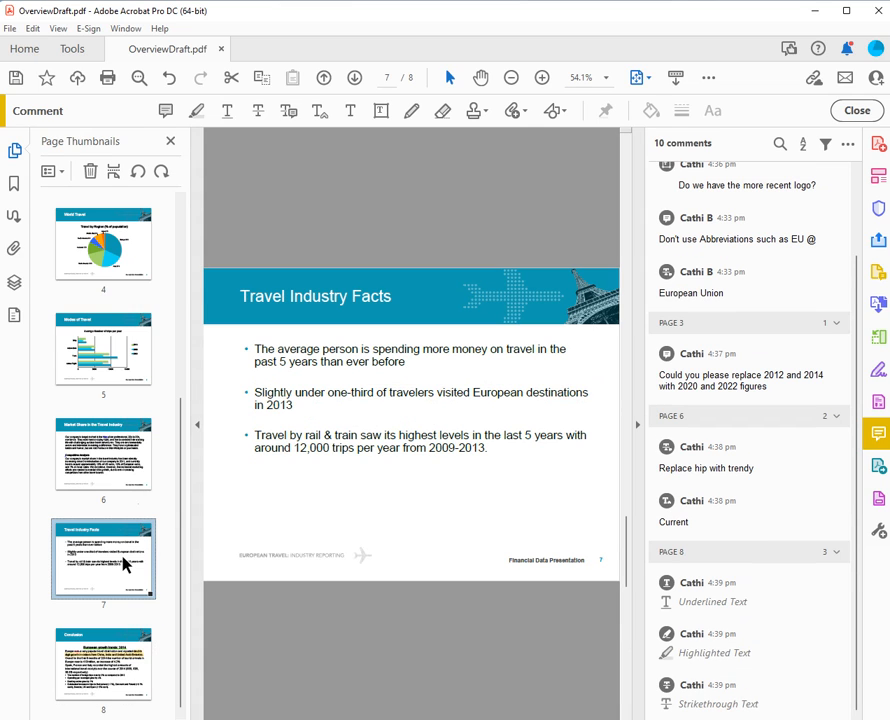
drag(124, 562, 348, 270)
click(555, 112)
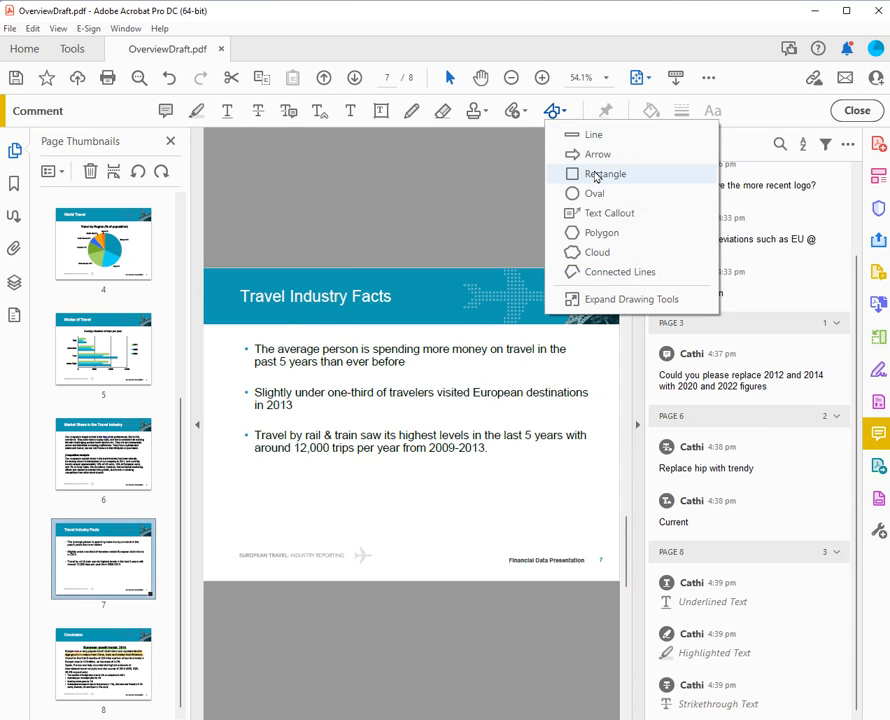
click(595, 175)
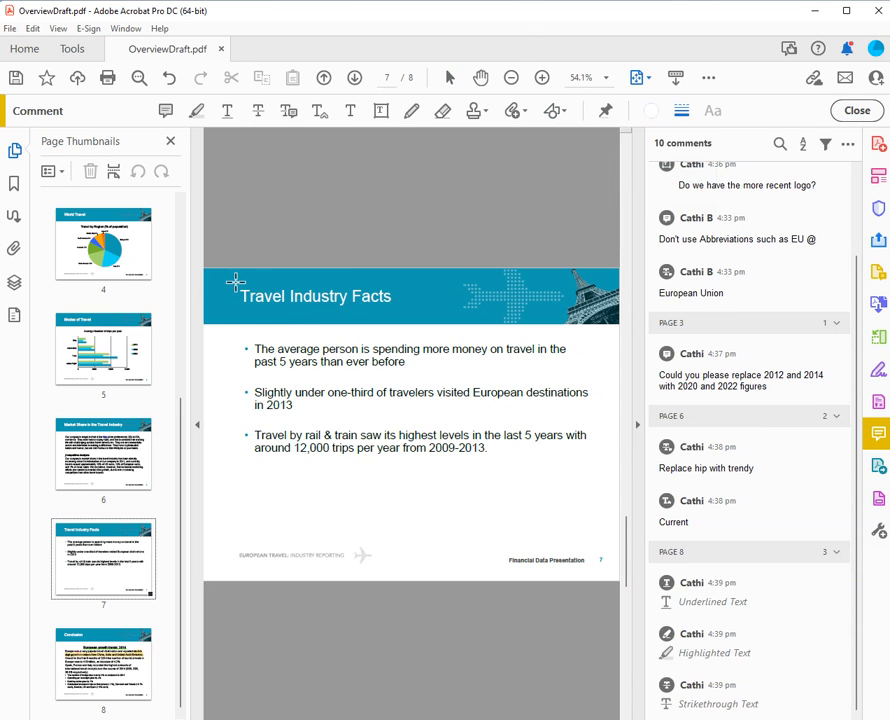
drag(235, 283, 410, 311)
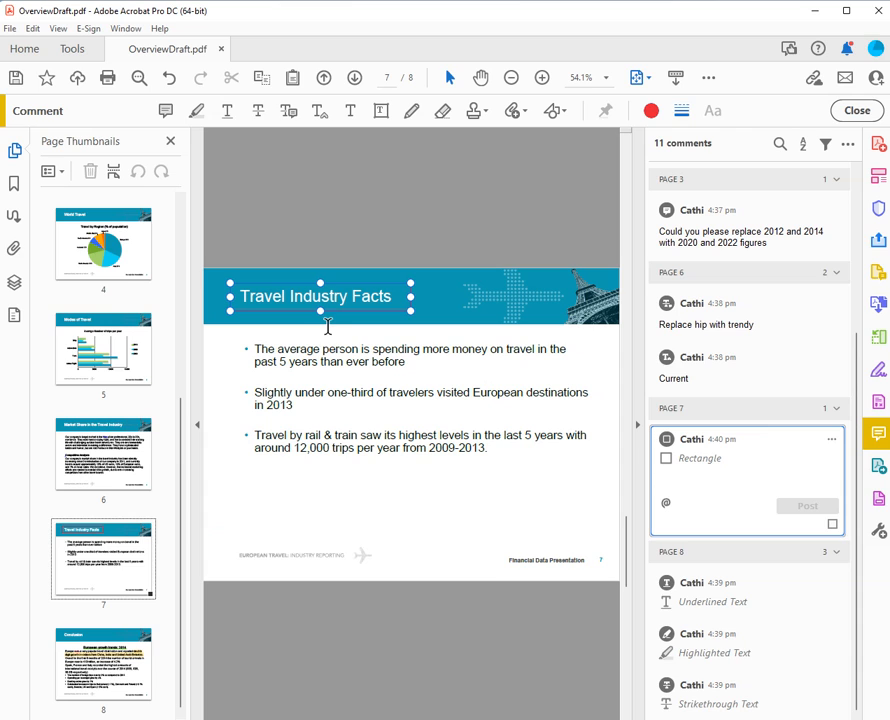
- Draw an oval markup around "in 2013" in the second bullet on page 7
click(557, 112)
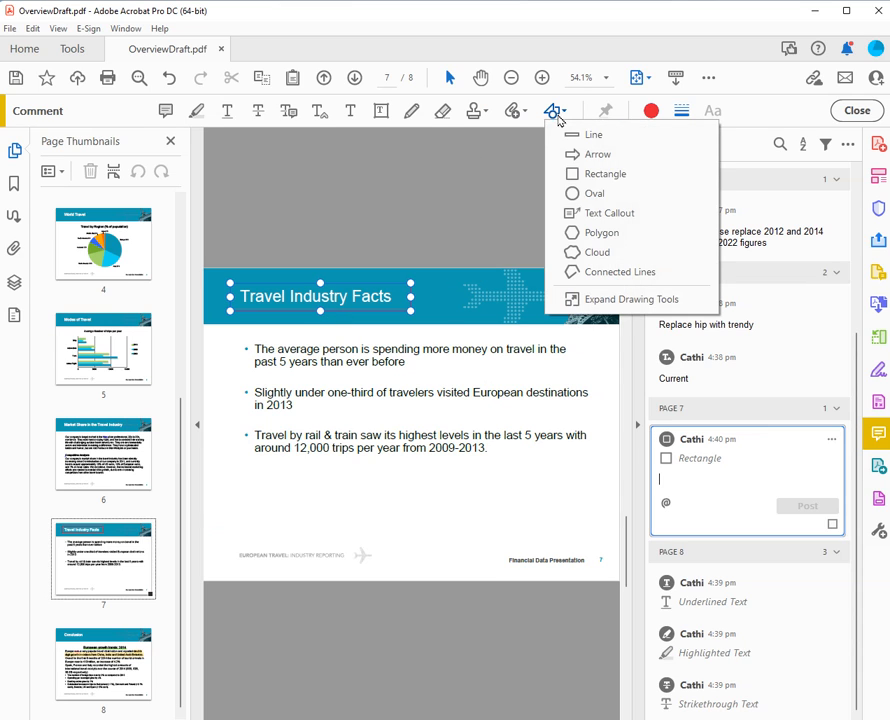
click(578, 195)
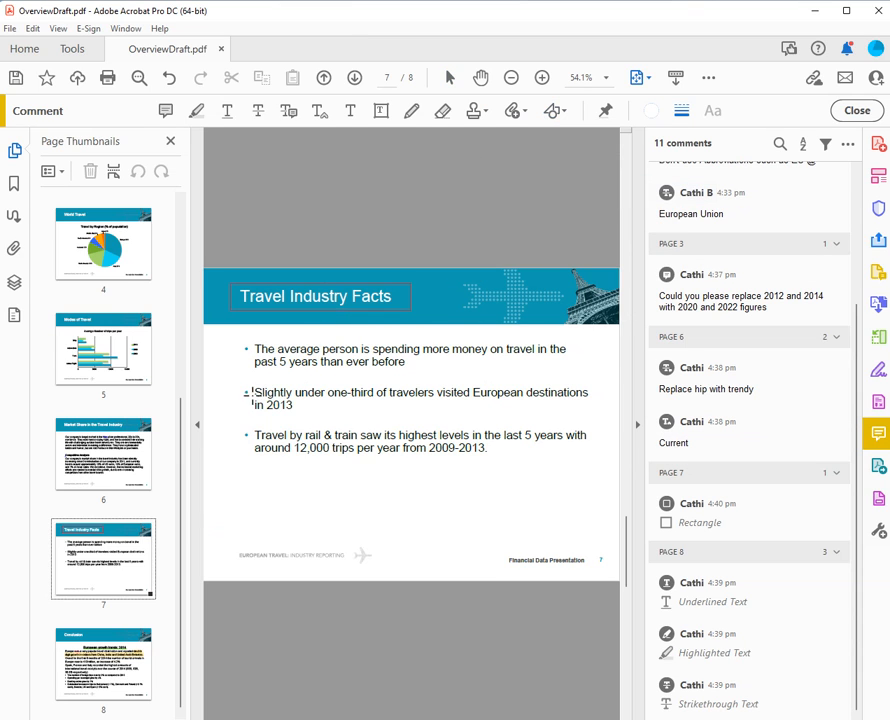
drag(244, 399, 309, 418)
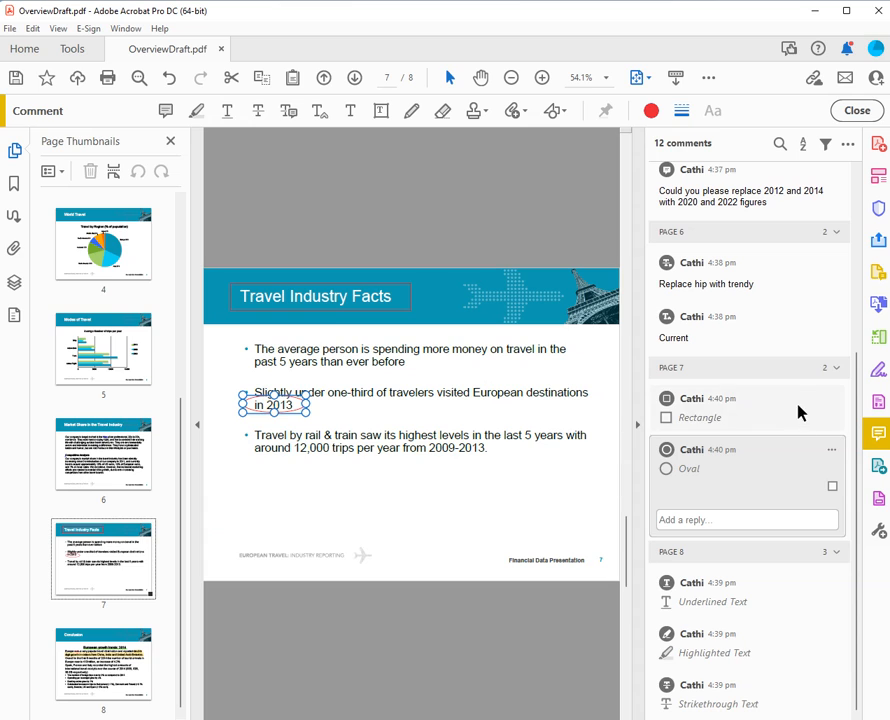
- Collapse the page 7, 6 and 3 comment groups in the comments list, and re-expand those for pages 3 and 6
click(837, 369)
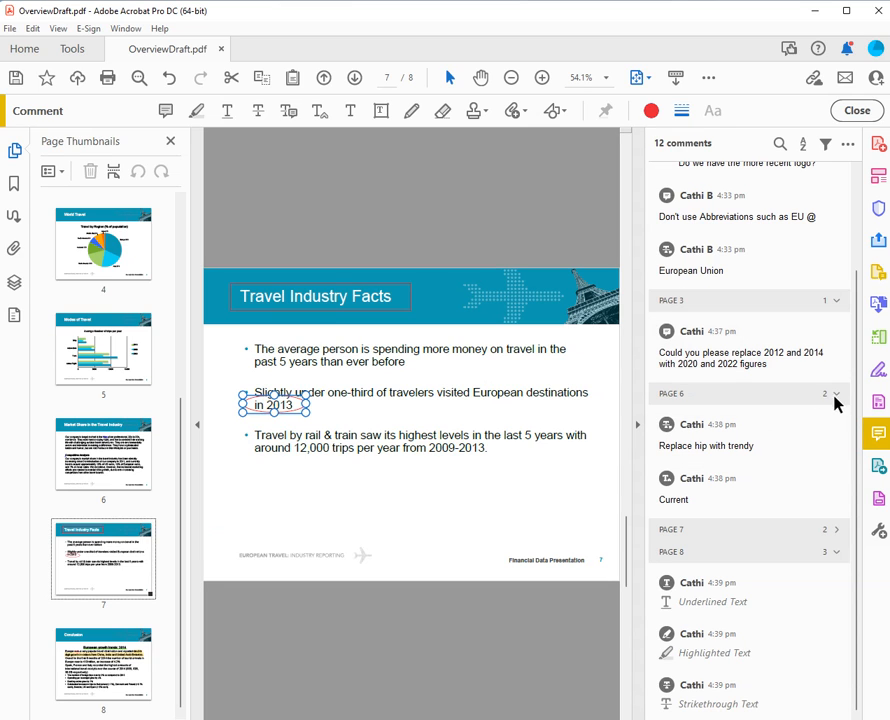
click(836, 396)
click(848, 418)
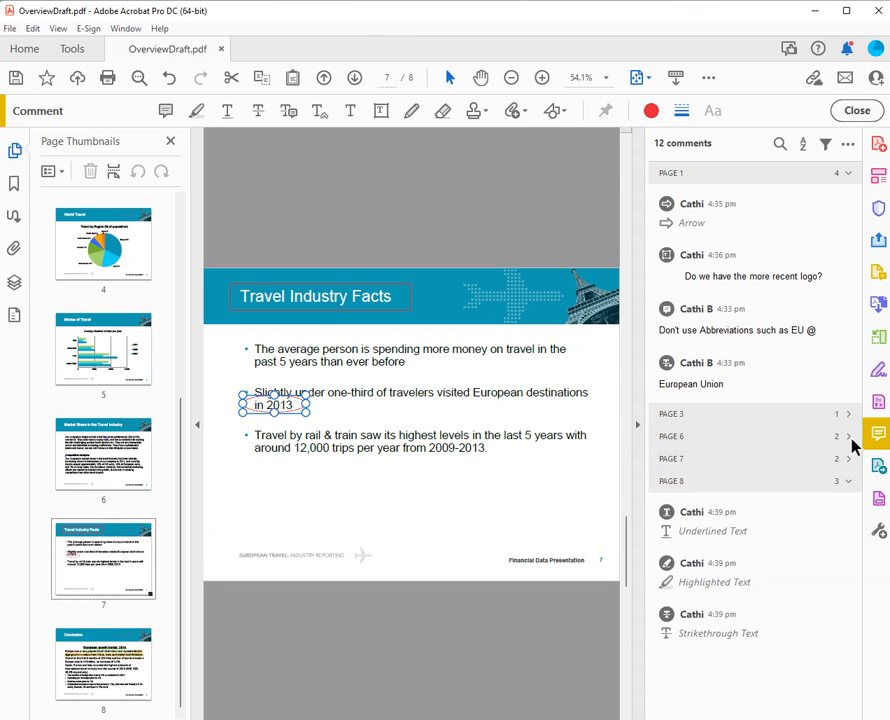
click(848, 418)
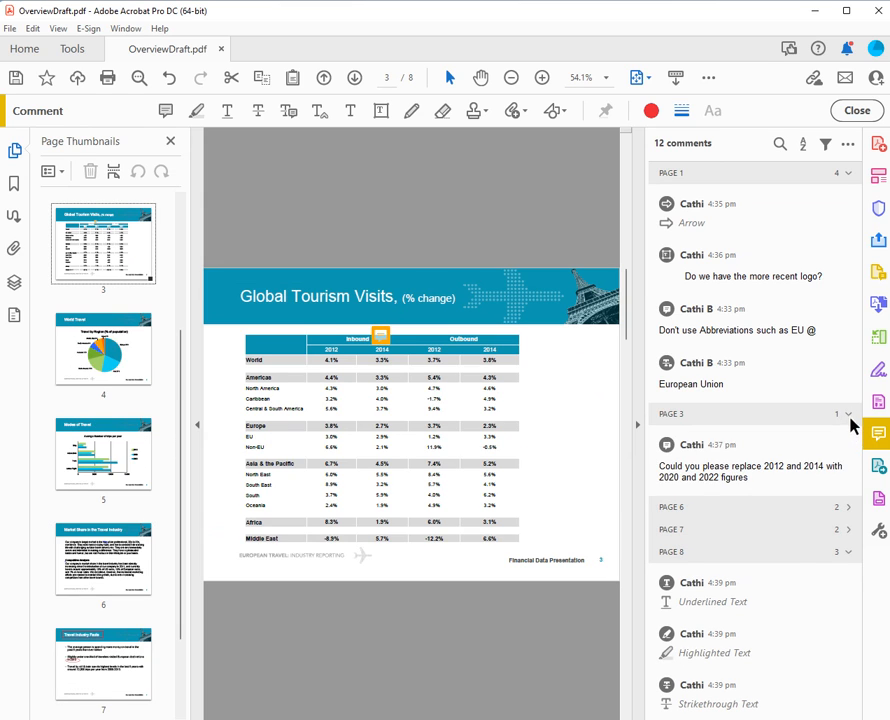
click(850, 510)
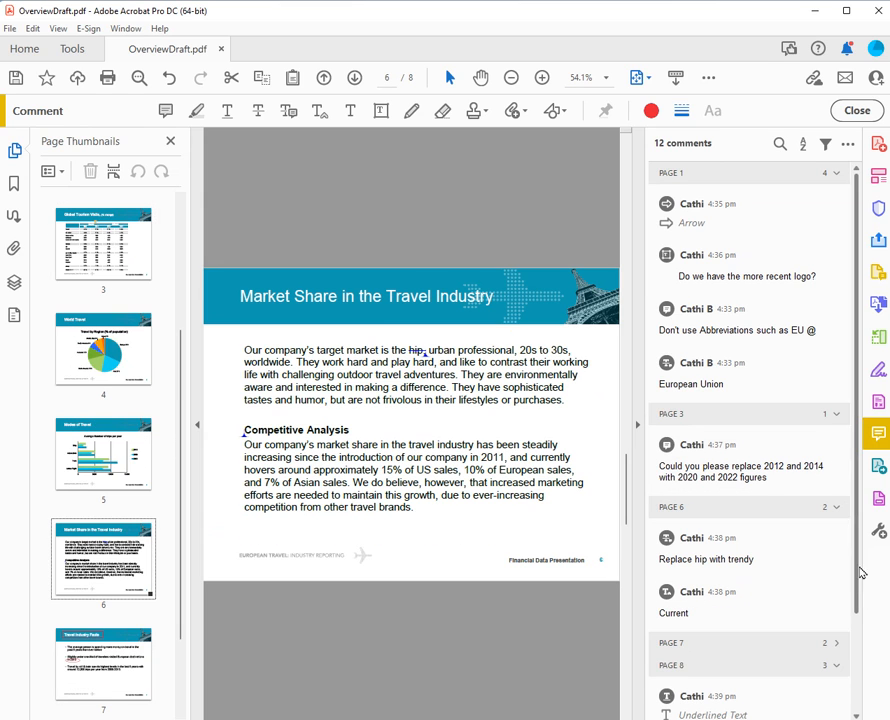
- Expand the page 7 group in the comments list, and collapse all comments before expanding them all again
click(842, 648)
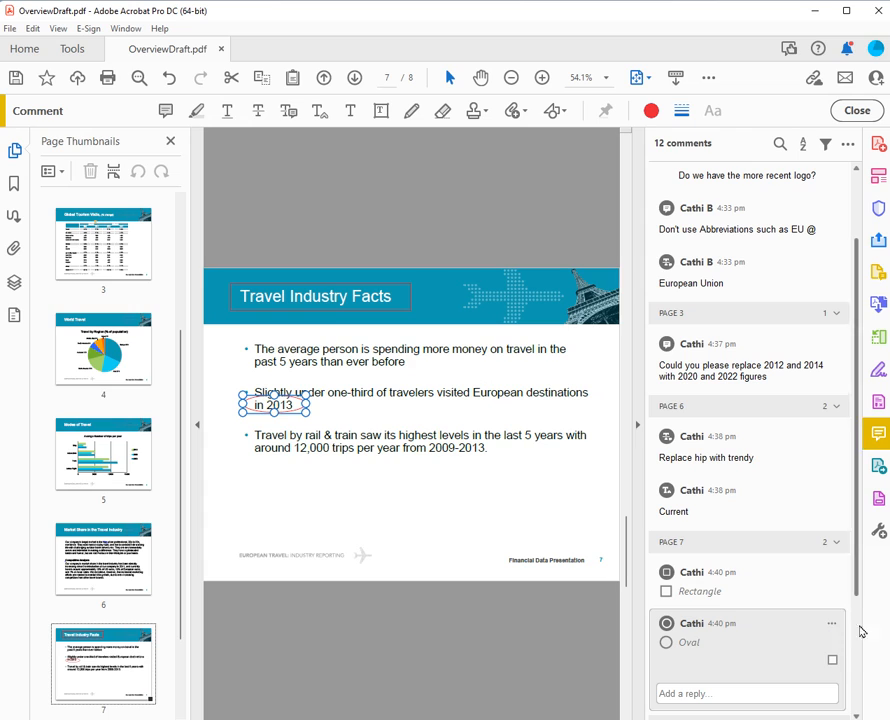
click(847, 145)
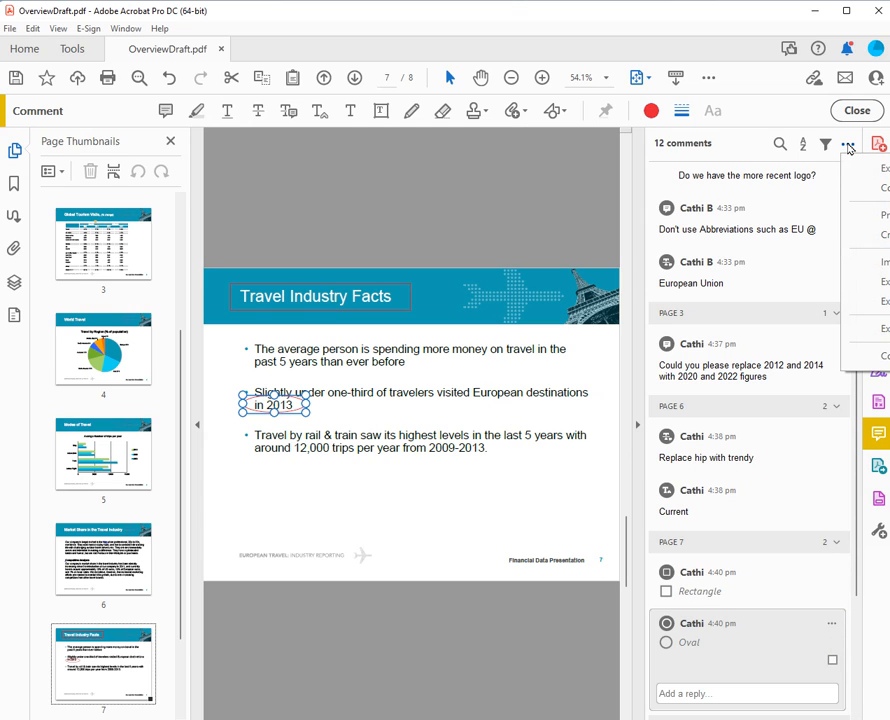
click(856, 187)
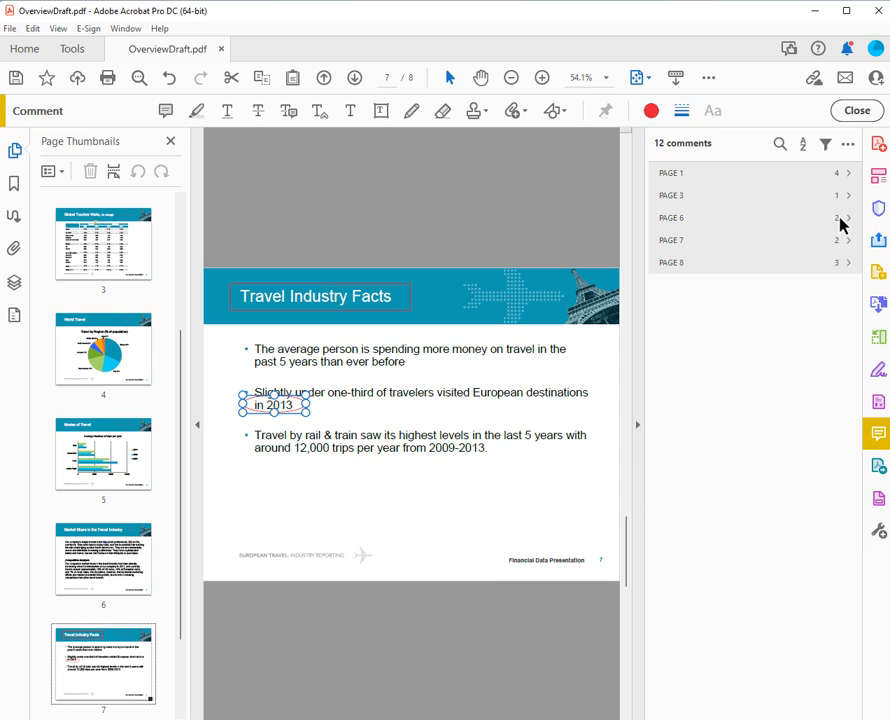
click(848, 145)
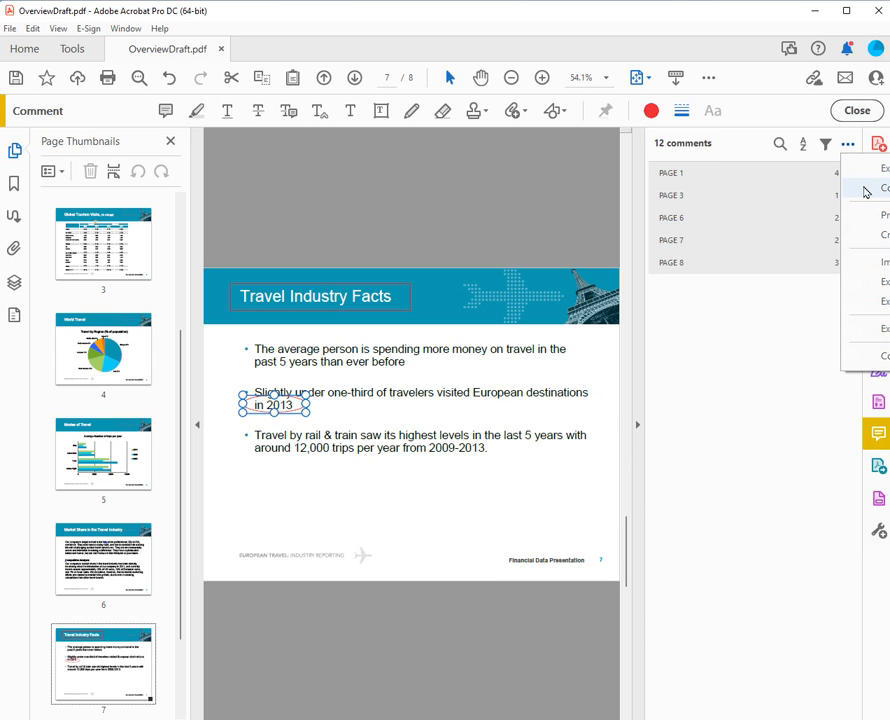
click(866, 169)
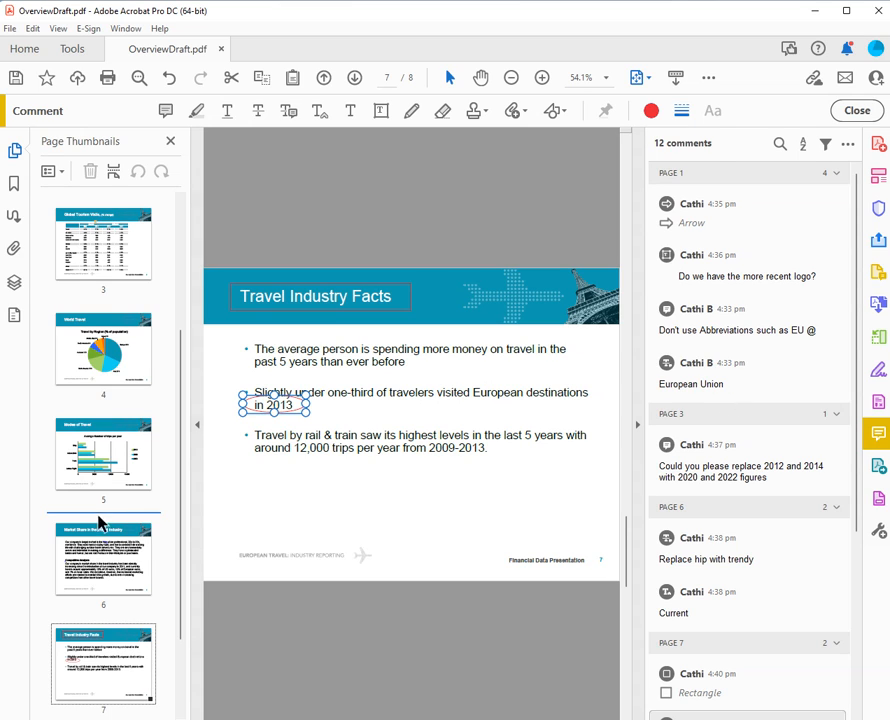
- On page 5, draw freehand pencil lines through the chart labels Automobile and Train, and check marks beside Ship and Airline Flight
click(119, 468)
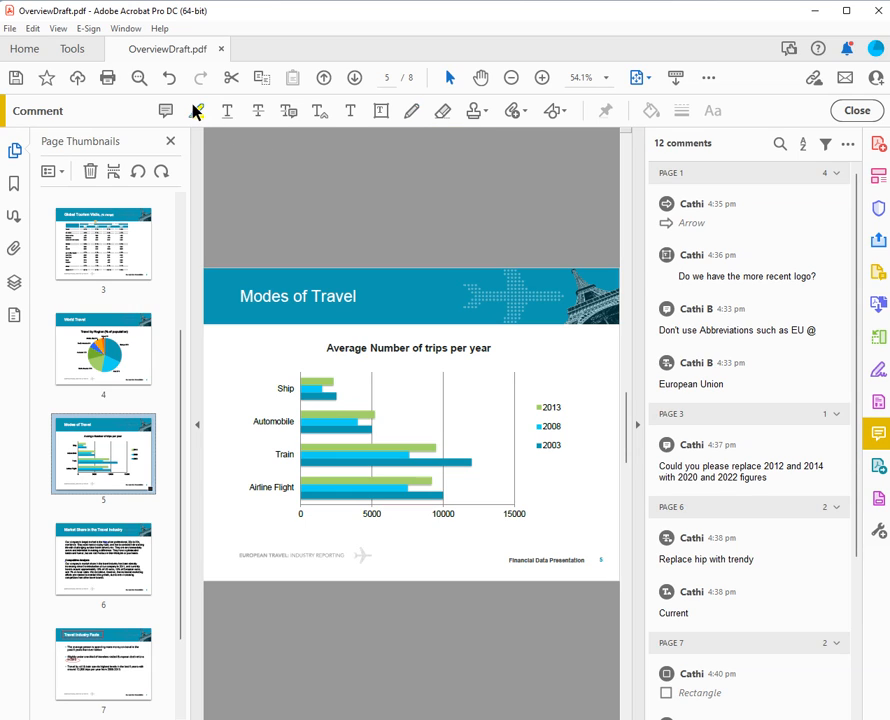
click(411, 112)
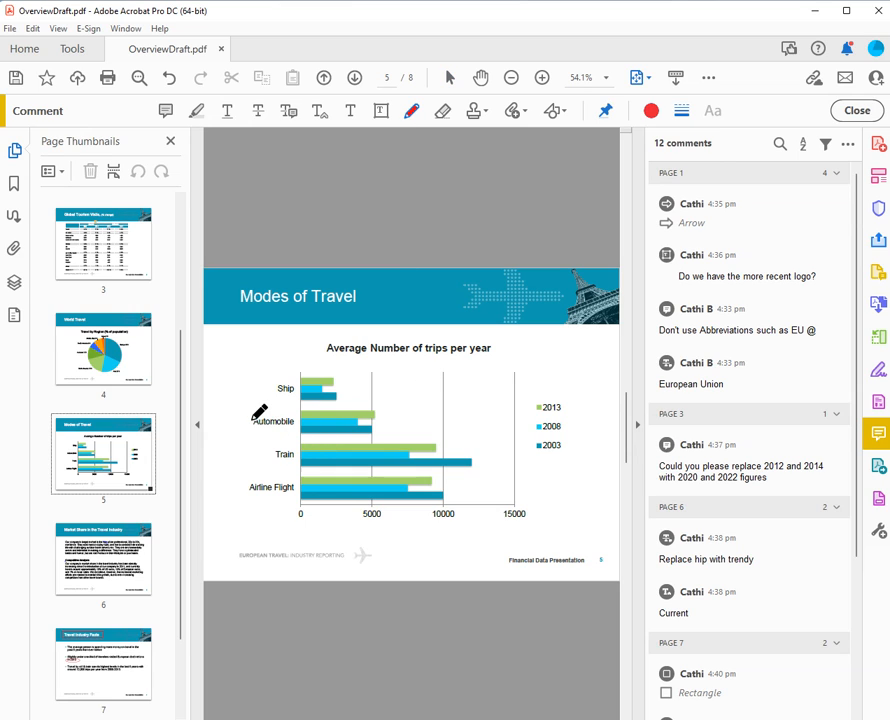
drag(254, 422, 296, 420)
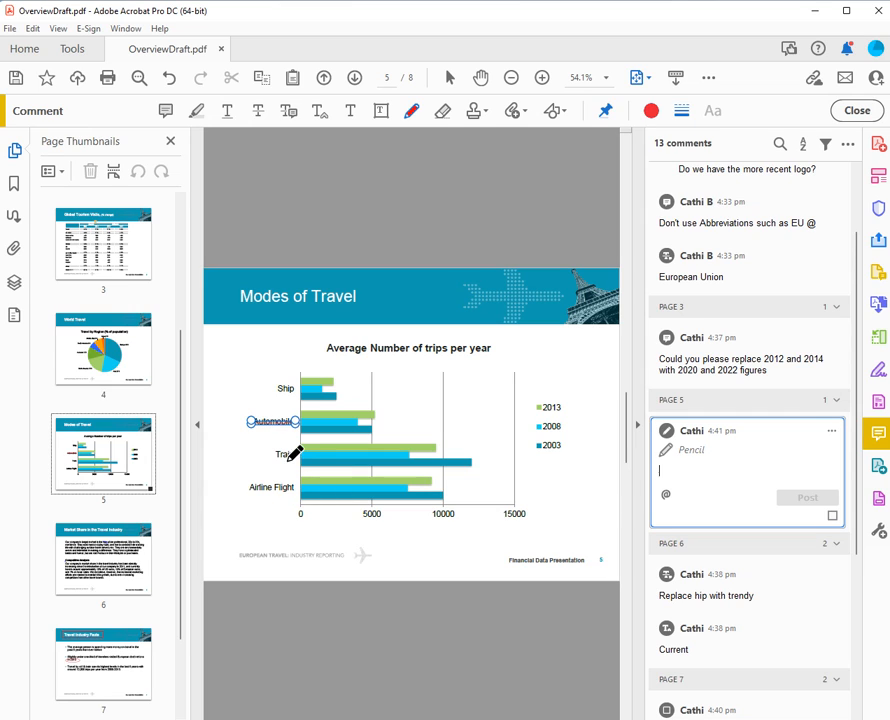
drag(276, 455, 296, 455)
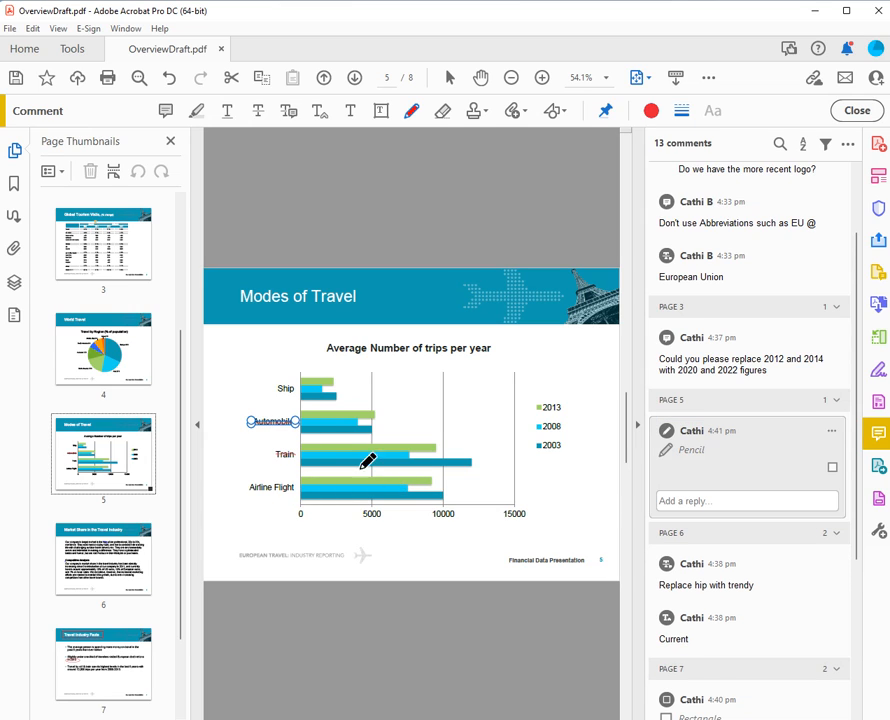
drag(263, 383, 286, 369)
drag(233, 484, 252, 474)
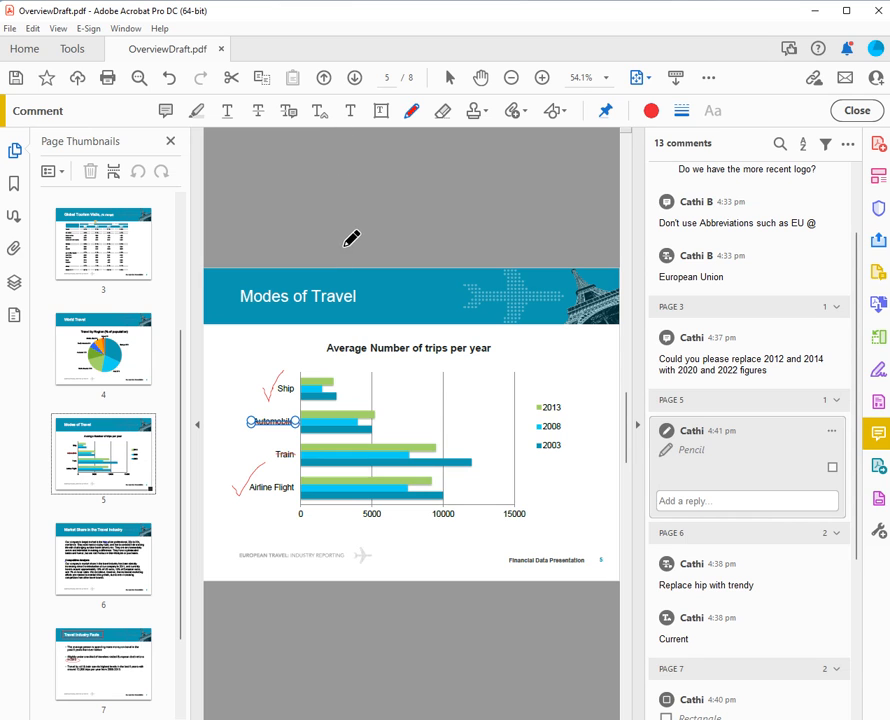
- Close and reopen the Comment tools, and view the filter options for the comments list
click(856, 112)
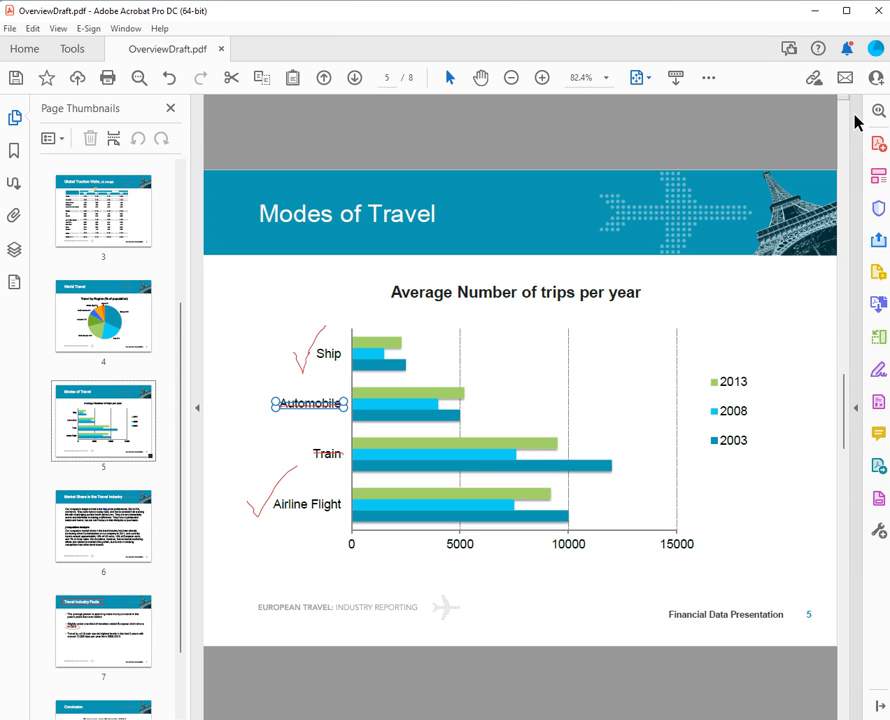
click(878, 432)
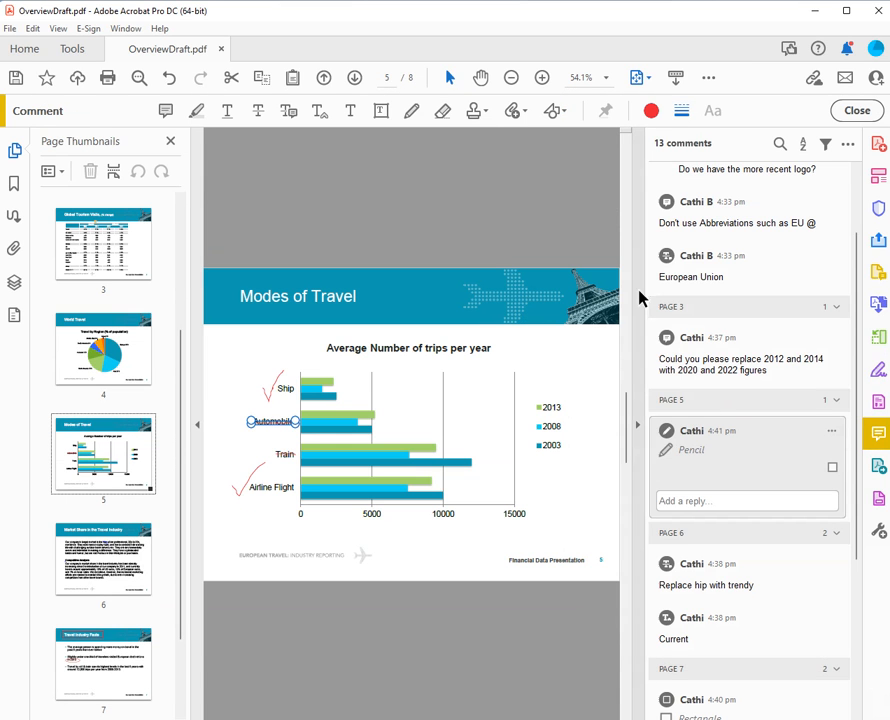
click(826, 146)
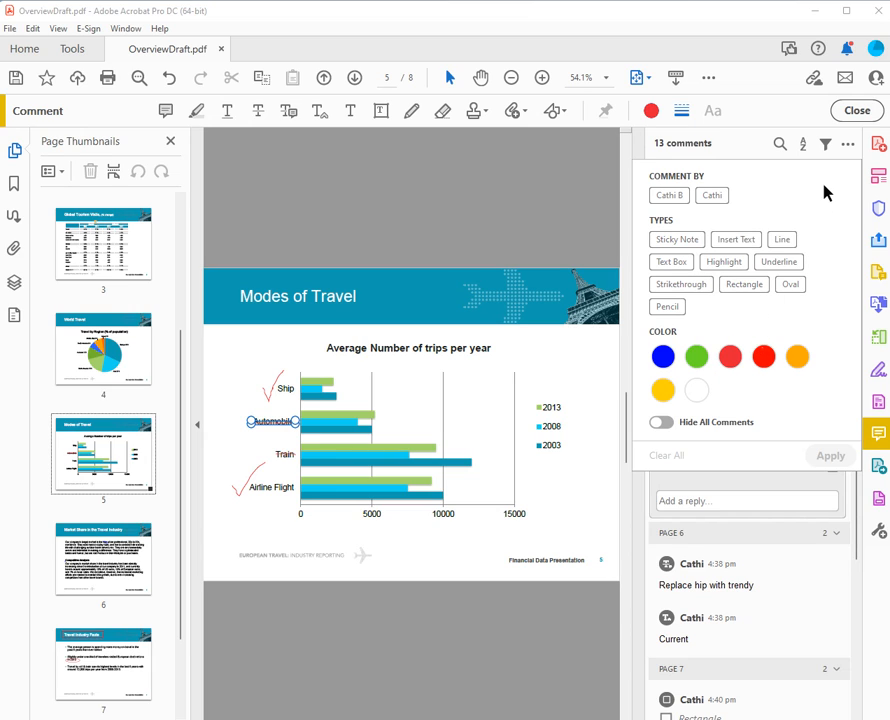
click(825, 145)
- Sort the comments list by author, and switch the sorting back to page
click(805, 148)
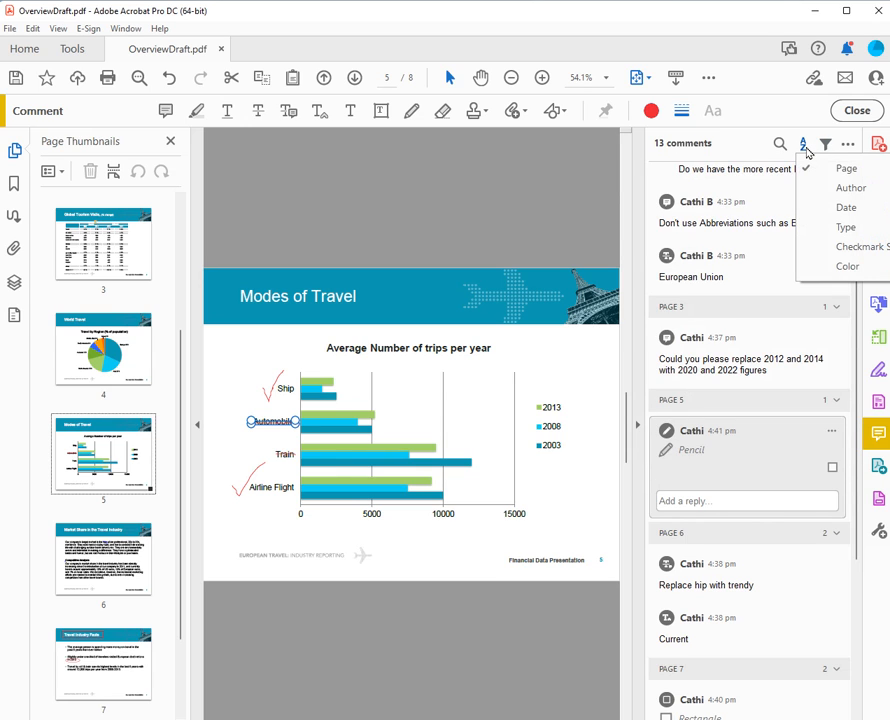
click(815, 190)
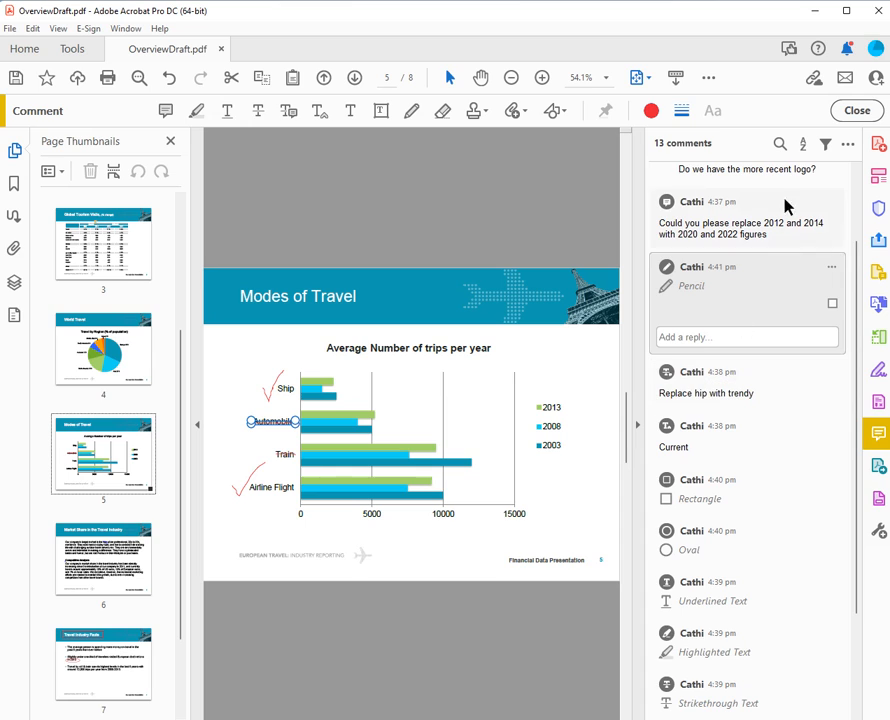
click(802, 146)
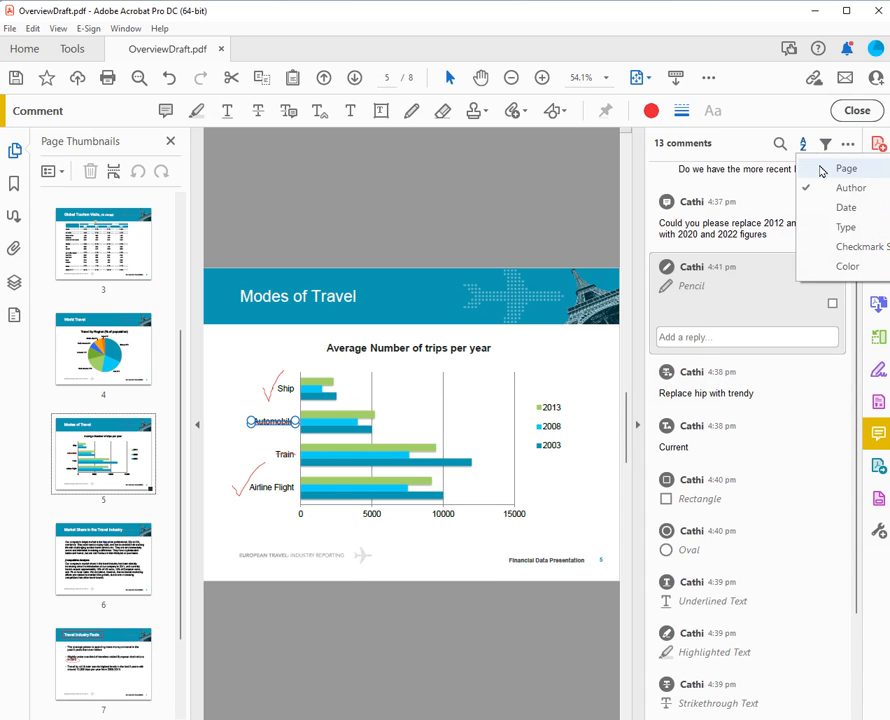
click(836, 169)
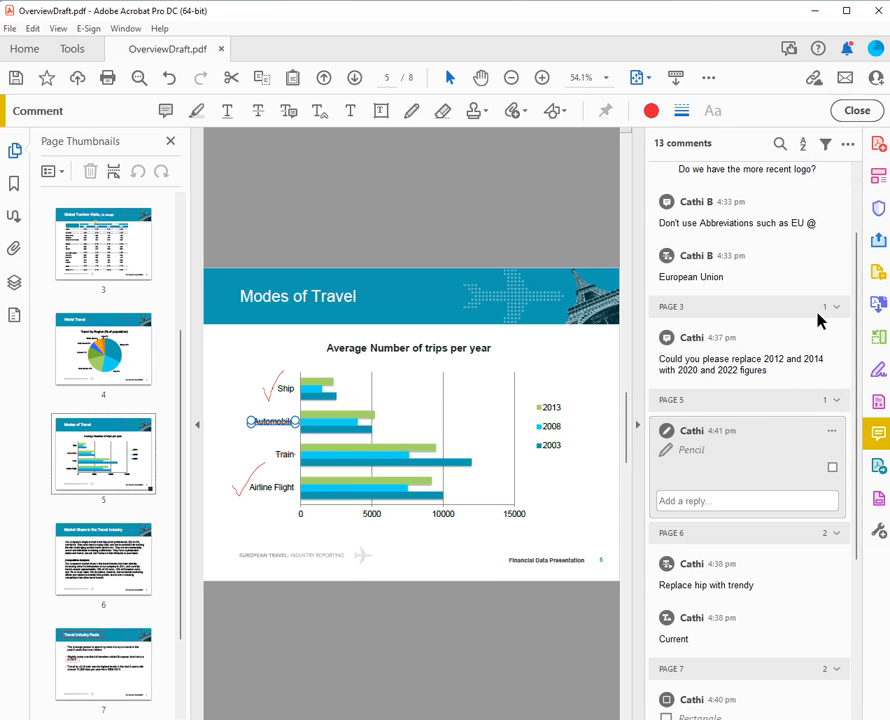
- From the comments list, go to the page 1 abbreviations note and the page 6 "Replace hip with trendy" comment, and view the latter's options
click(748, 222)
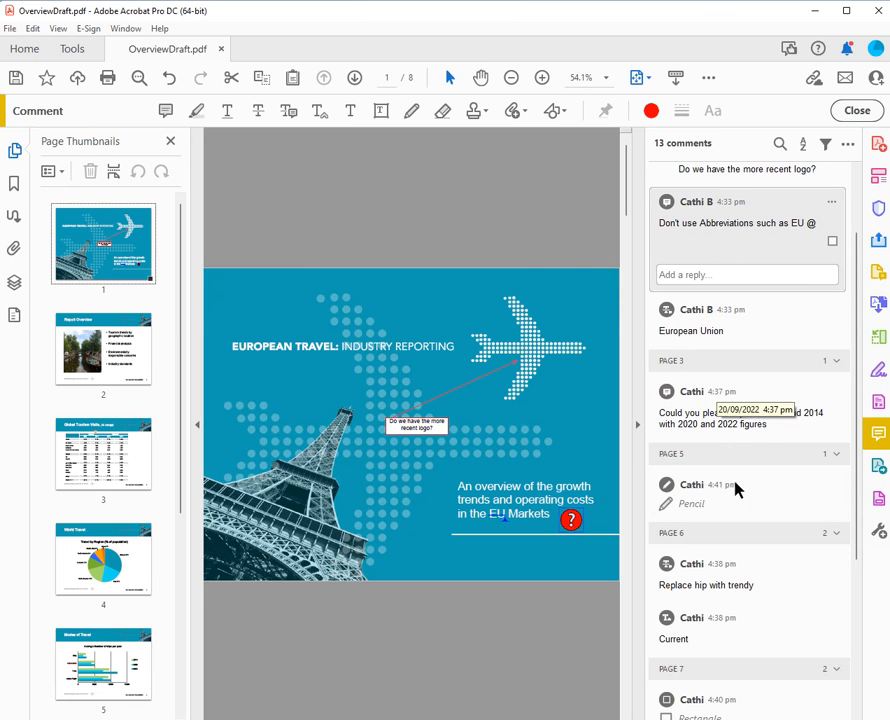
click(715, 585)
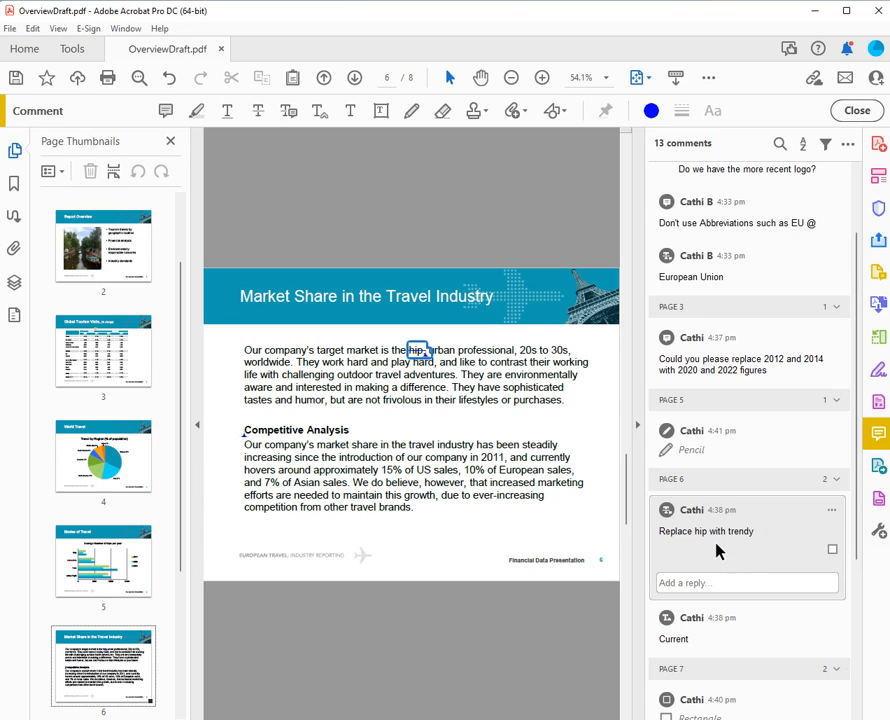
click(835, 513)
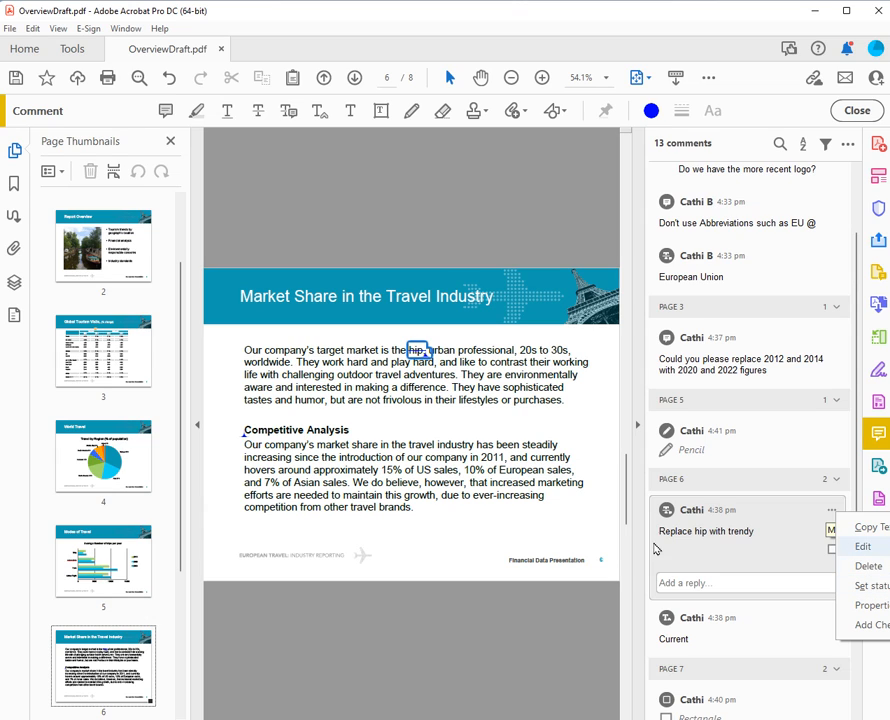
click(472, 206)
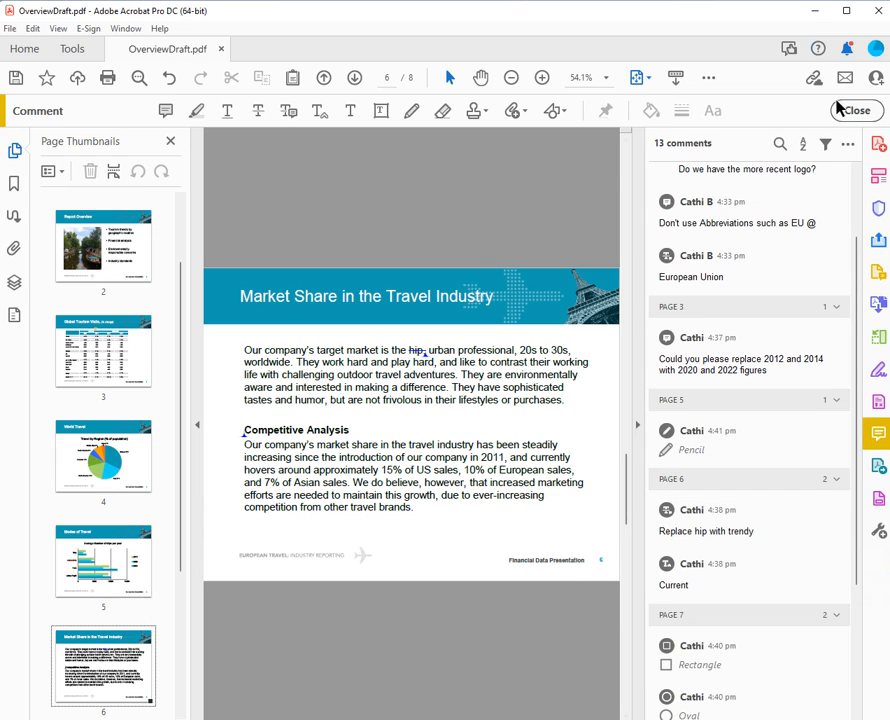
- Move the window to make room for the comment options, and set the "Replace hip with trendy" comment's status to Rejected
drag(758, 24, 612, 24)
click(588, 538)
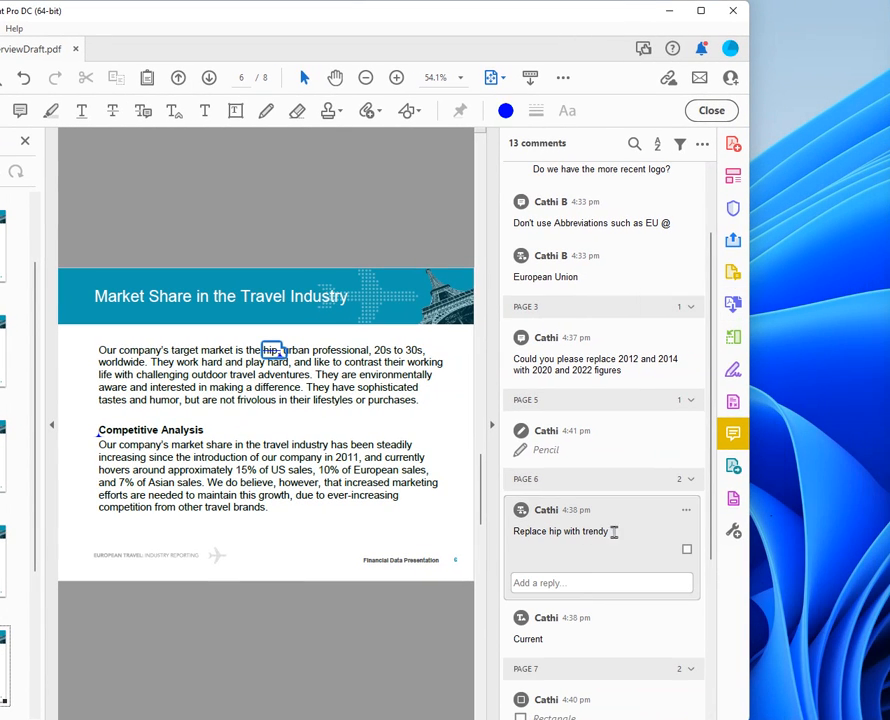
click(686, 510)
mouse_move(748, 586)
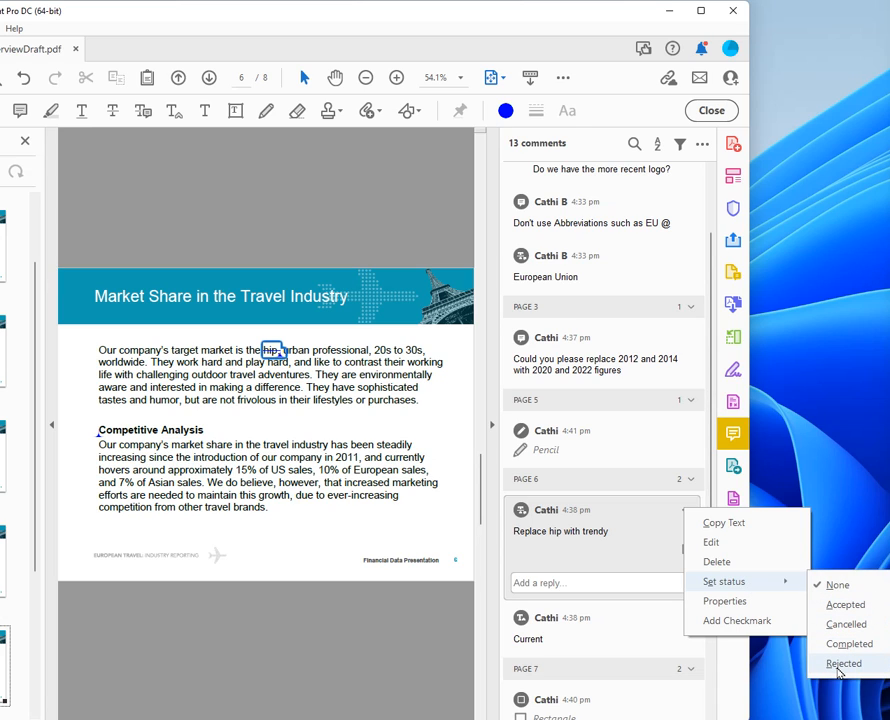
click(842, 664)
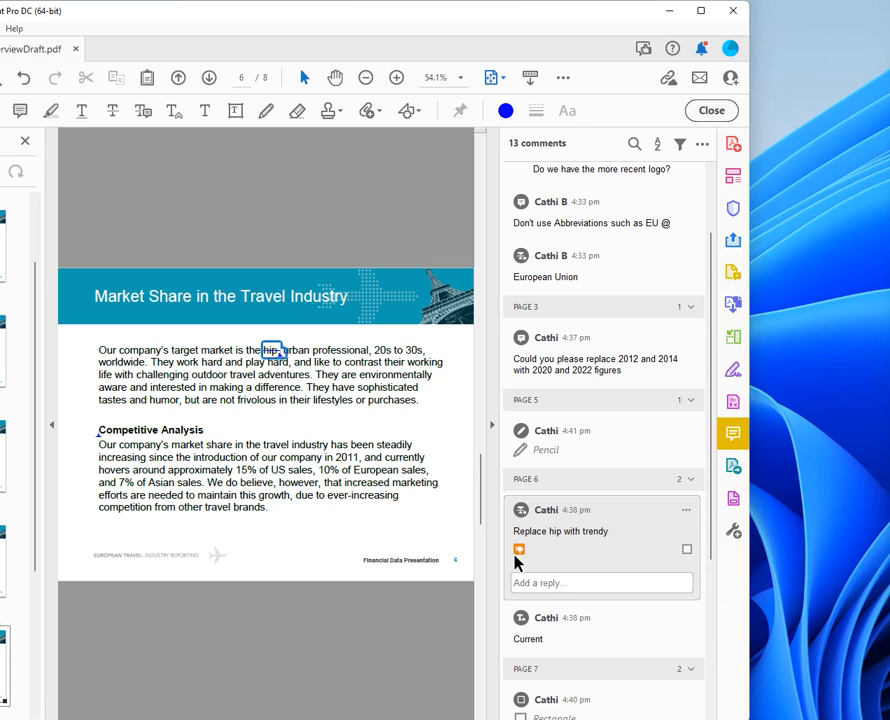
mouse_move(522, 551)
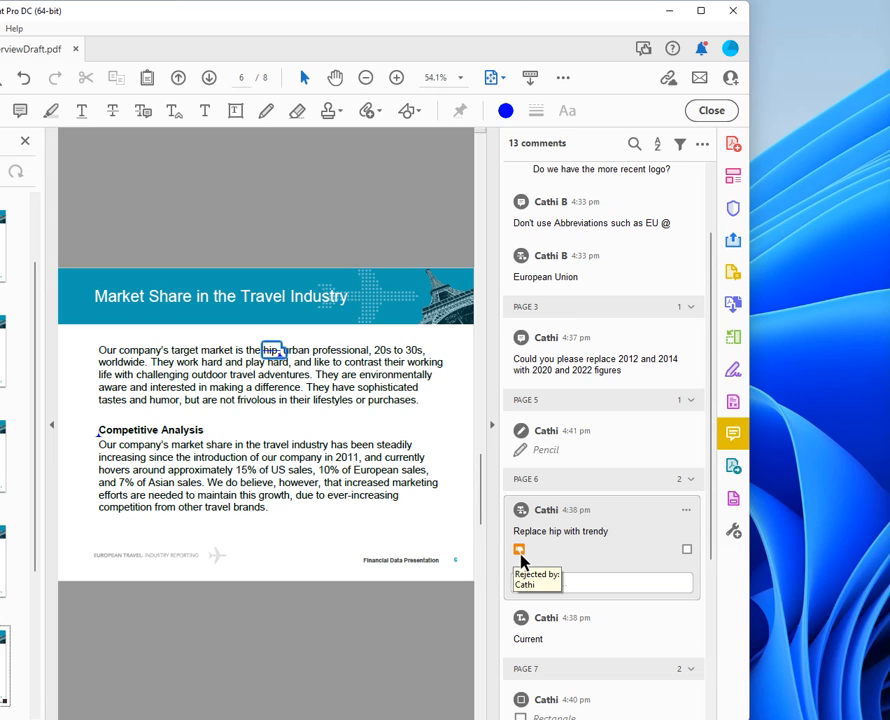
- Set the "Replace hip with trendy" comment's status to Accepted and add a checkmark to it
click(688, 511)
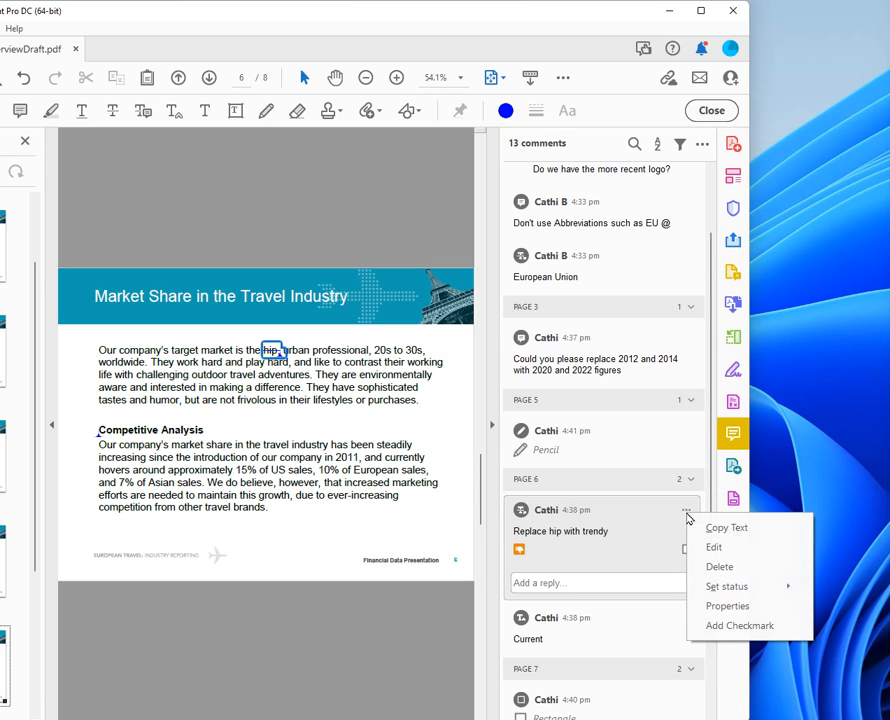
mouse_move(727, 590)
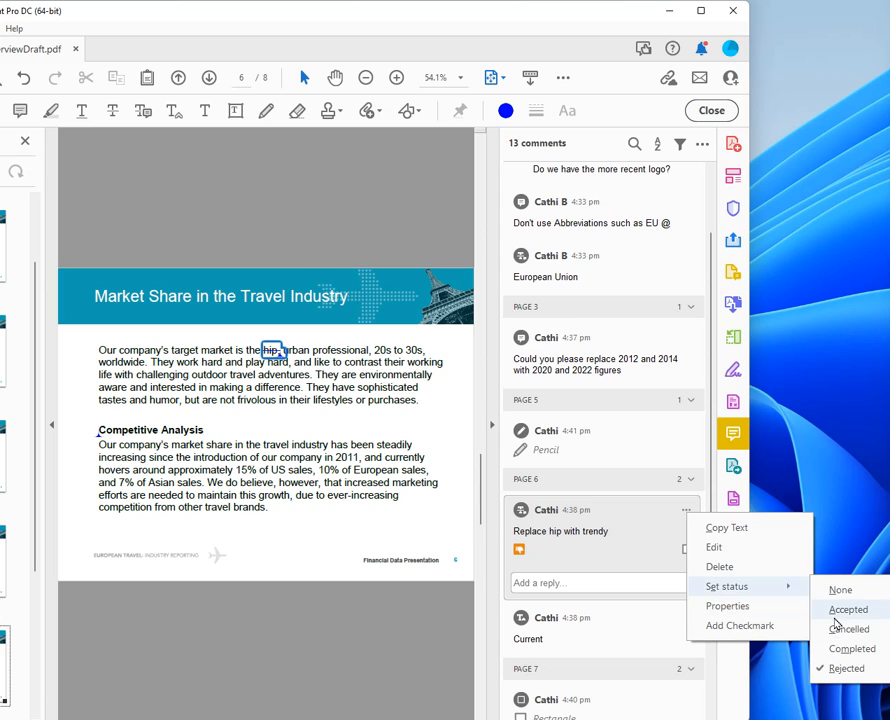
click(818, 609)
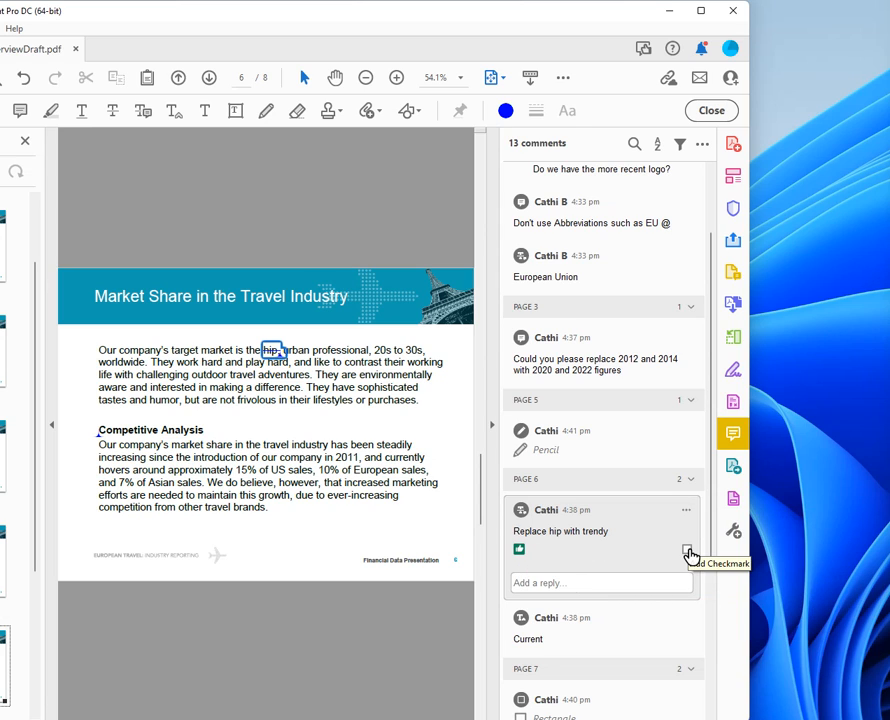
click(689, 551)
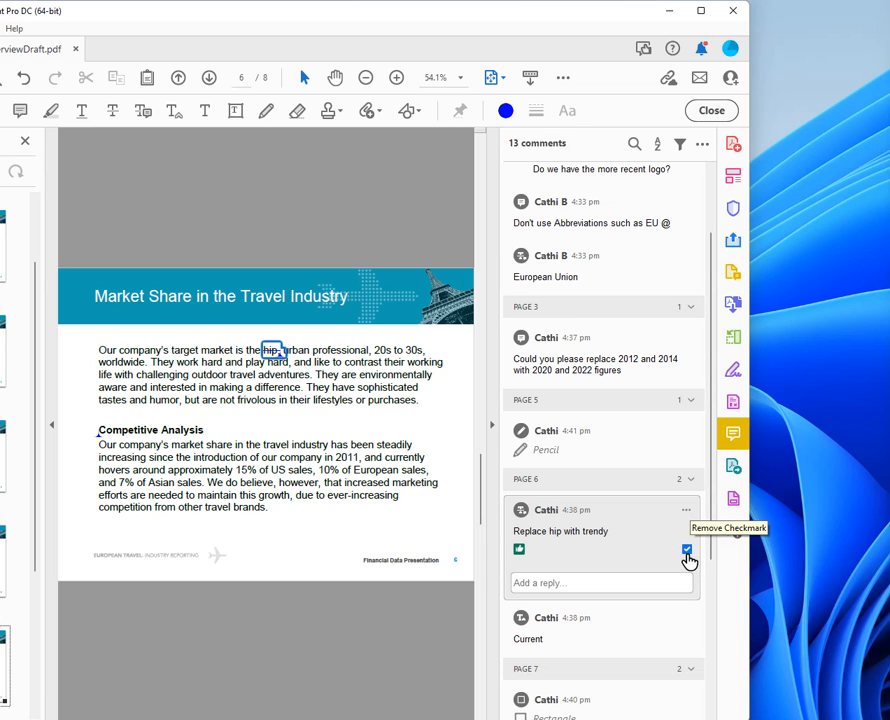
- Delete the "Replace hip with trendy" comment on page 6 and widen the window
click(686, 514)
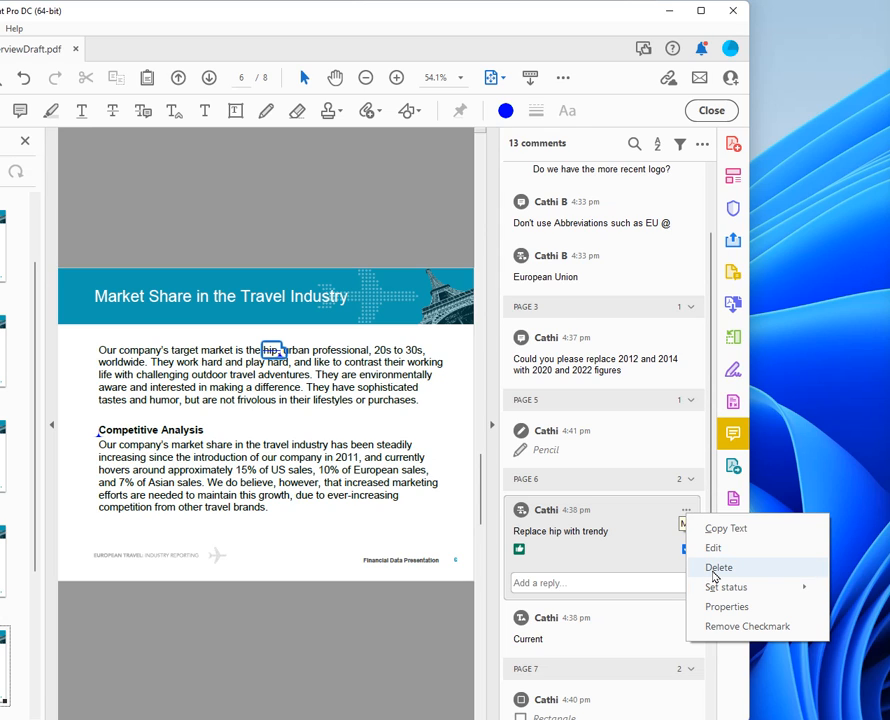
click(716, 568)
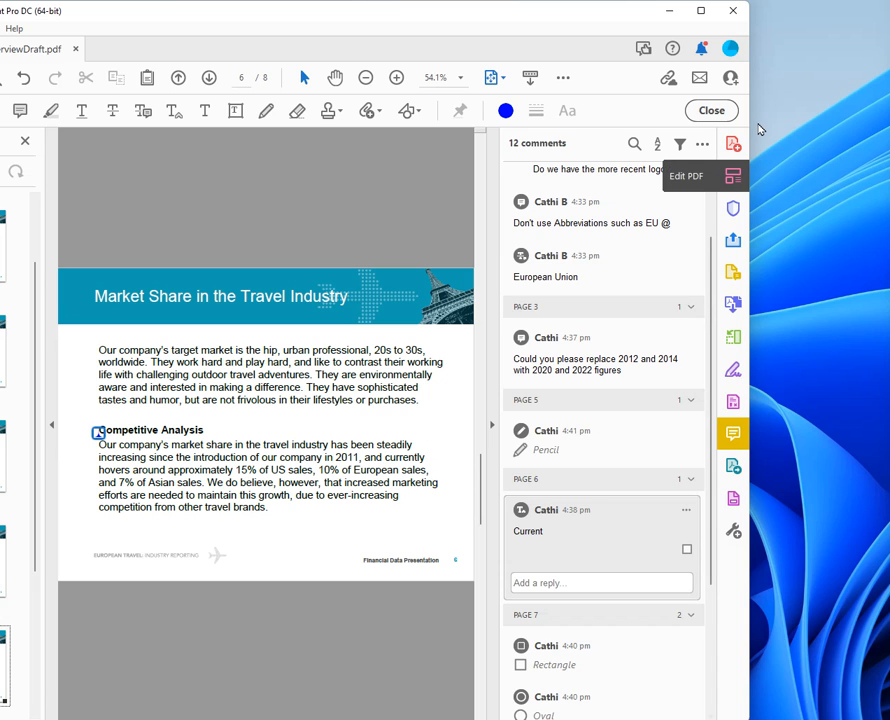
drag(767, 107, 885, 98)
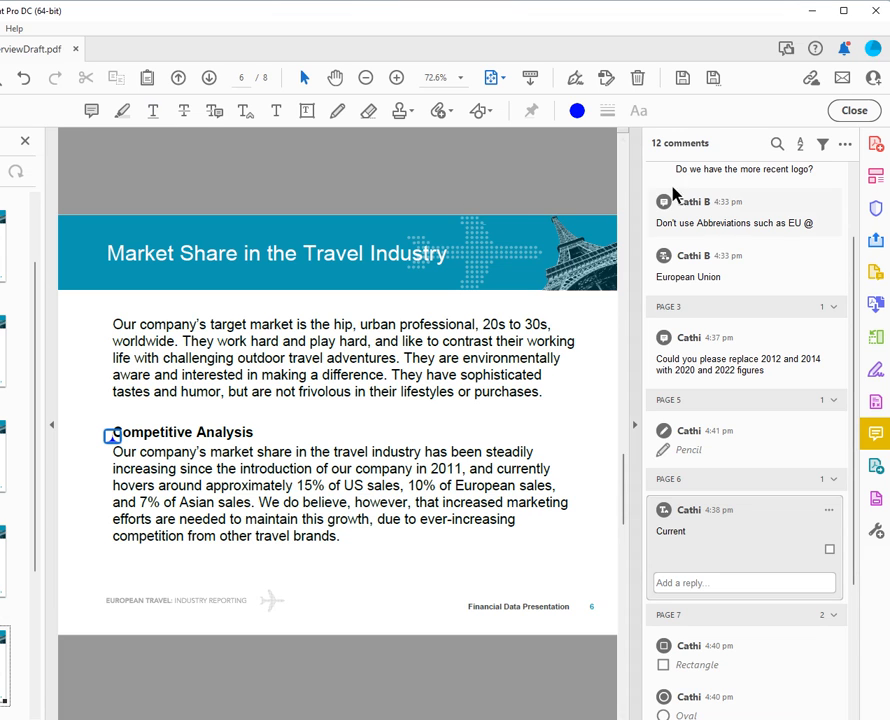
- Close the Comment tools and save the PDF under its existing name
click(854, 110)
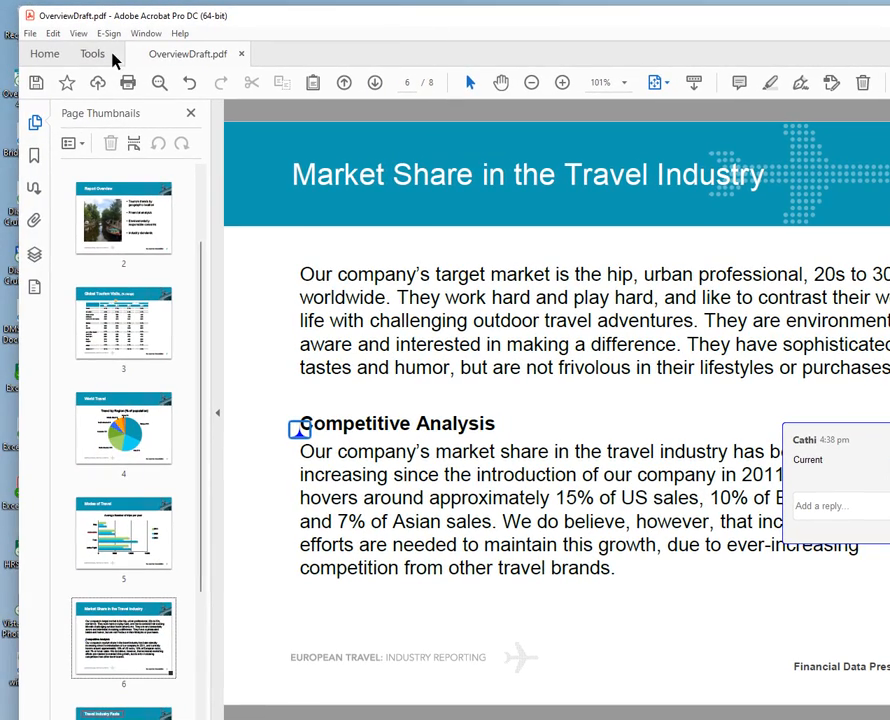
click(30, 34)
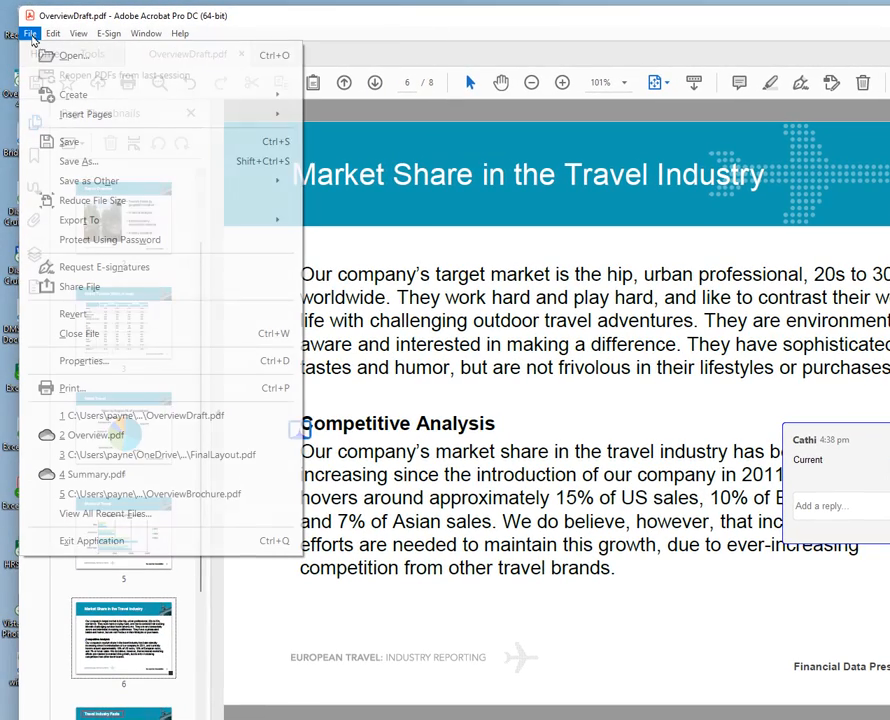
click(67, 150)
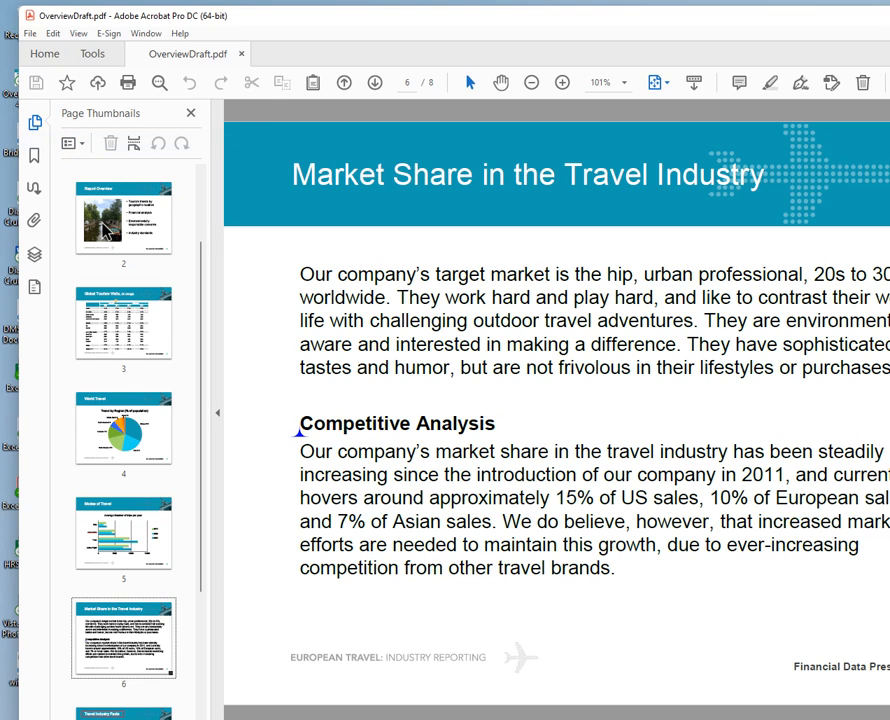